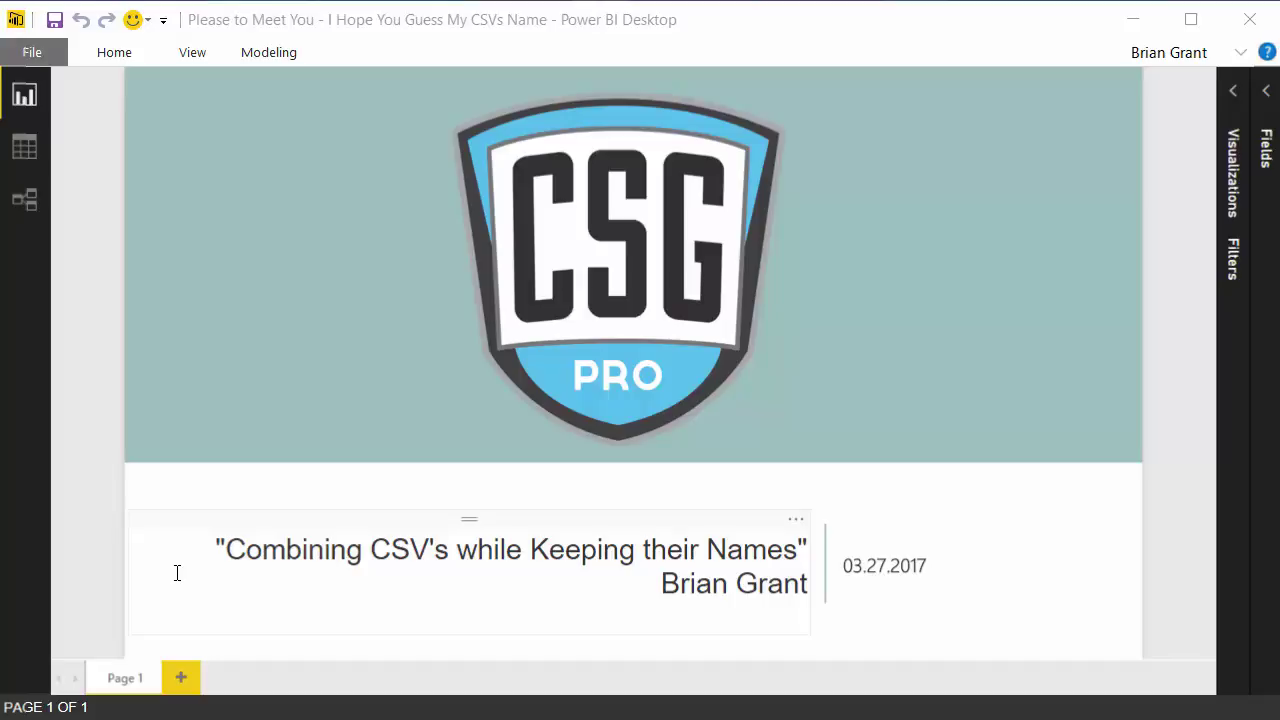
Expand the Home ribbon to show the data commands
{"action": "left_click", "coordinate": [110, 50]}
Open the Query Editor and start a new Folder data source from More data sources
{"action": "left_click", "coordinate": [367, 93]}
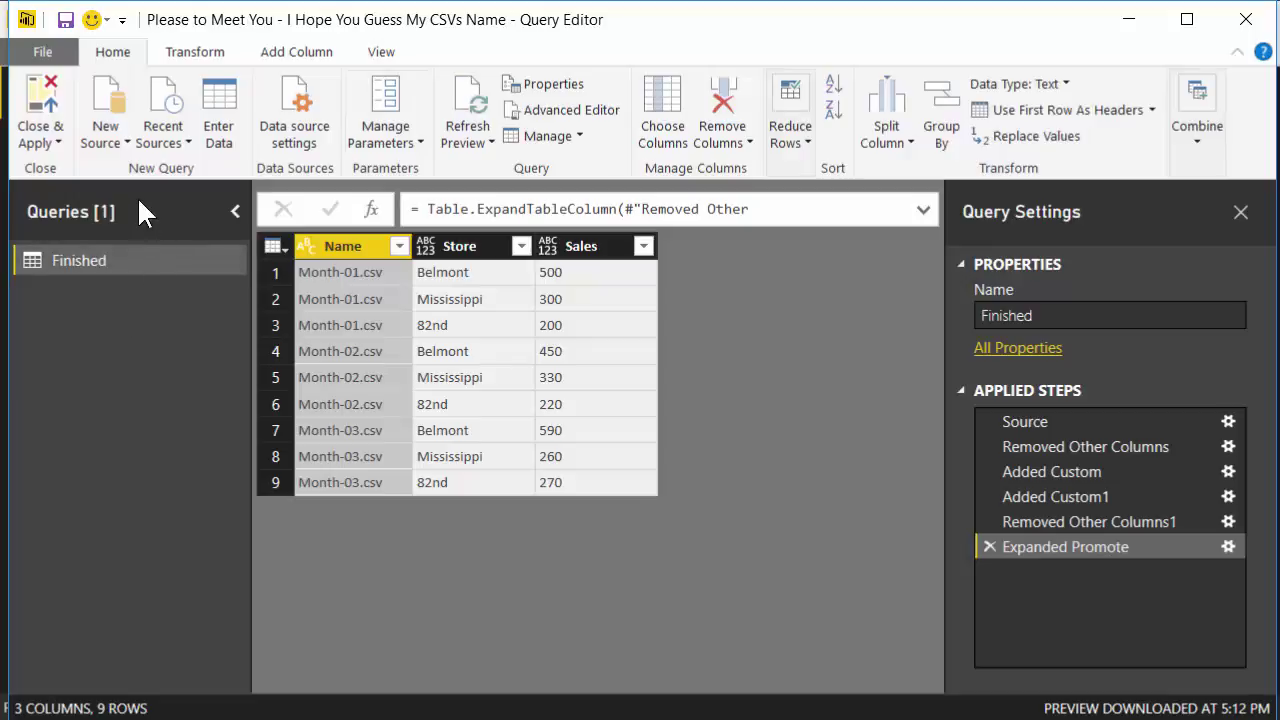
{"action": "left_click", "coordinate": [117, 137]}
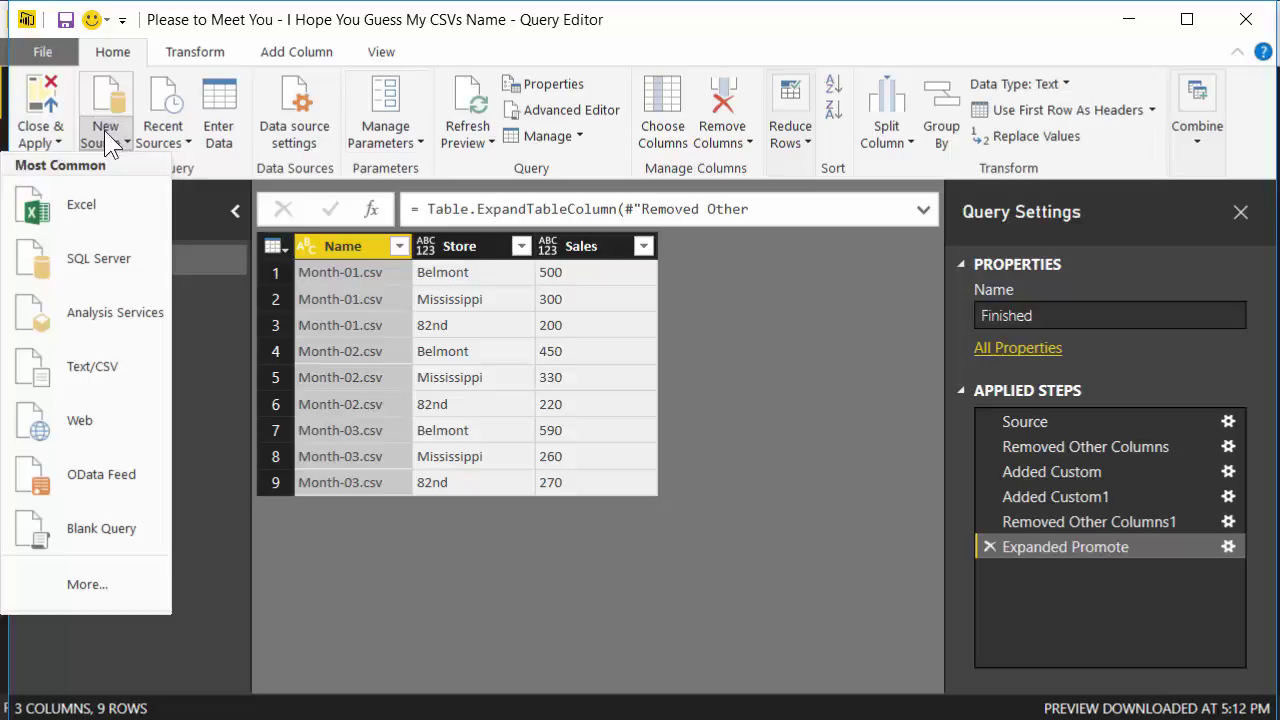
{"action": "left_click", "coordinate": [84, 584]}
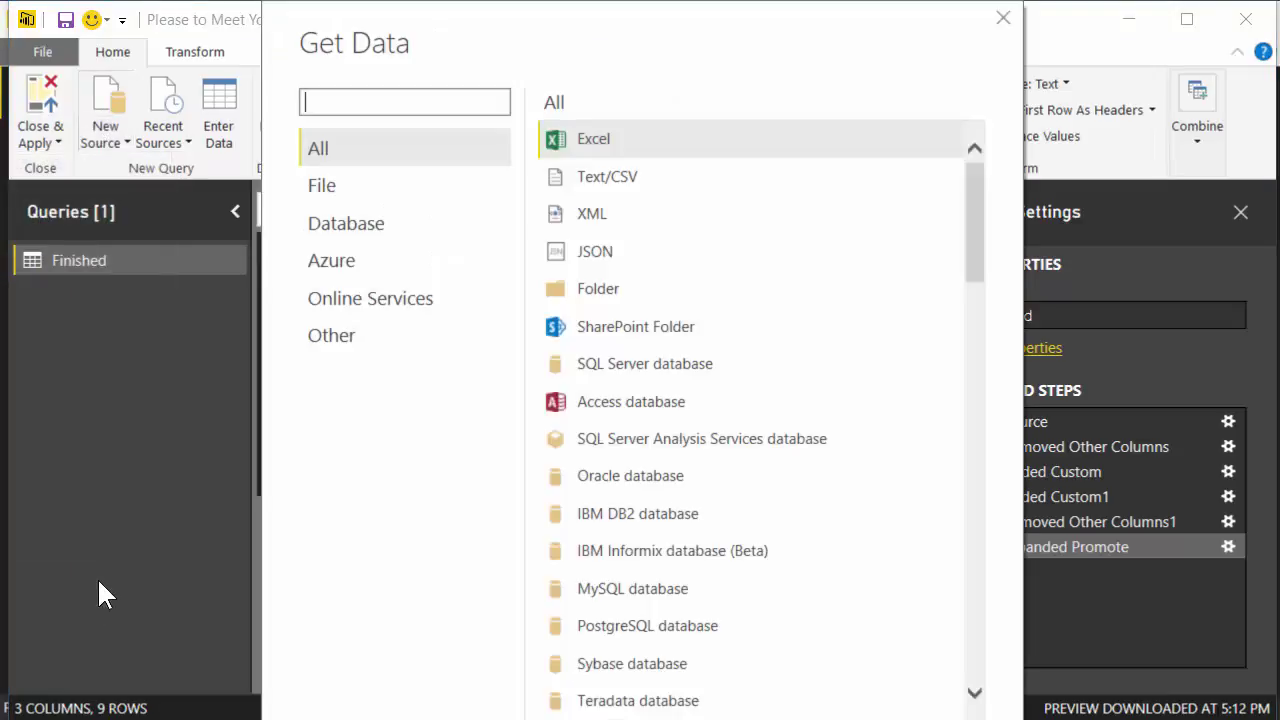
{"action": "left_click", "coordinate": [605, 285]}
{"action": "double_click", "coordinate": [605, 287]}
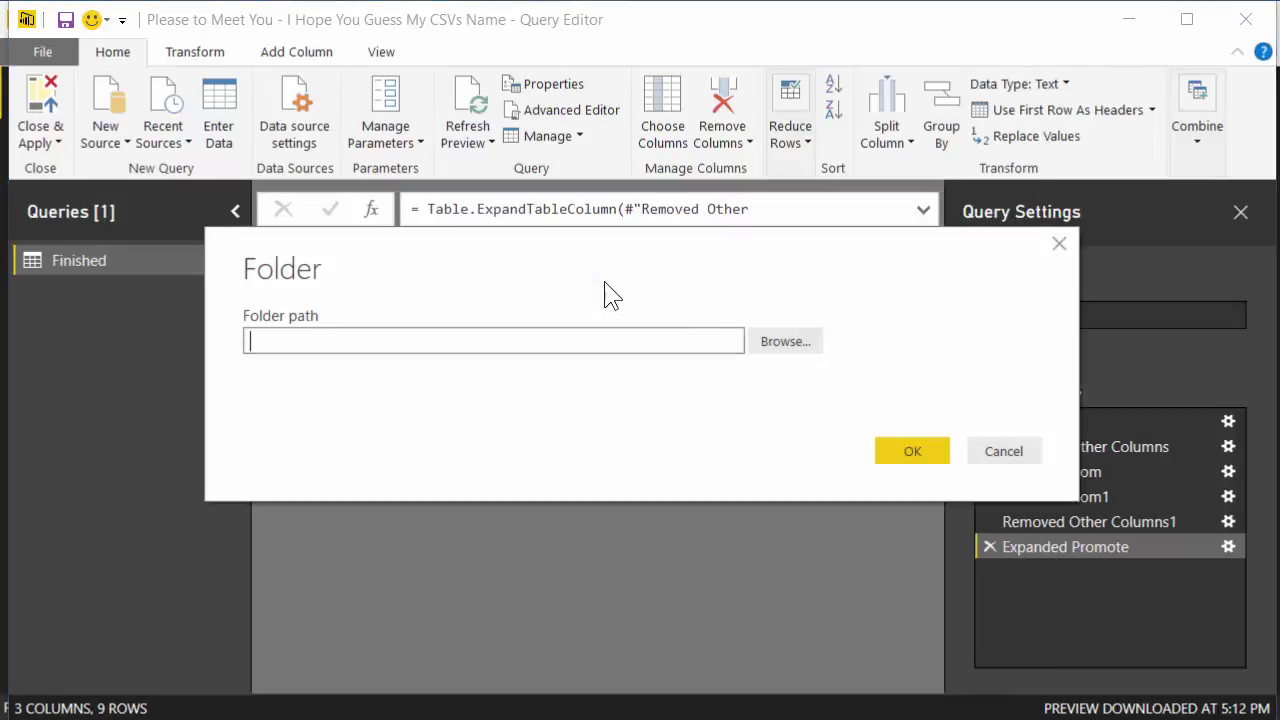
Browse to the Desktop\Data folder and confirm it as the folder path
{"action": "left_click", "coordinate": [813, 343]}
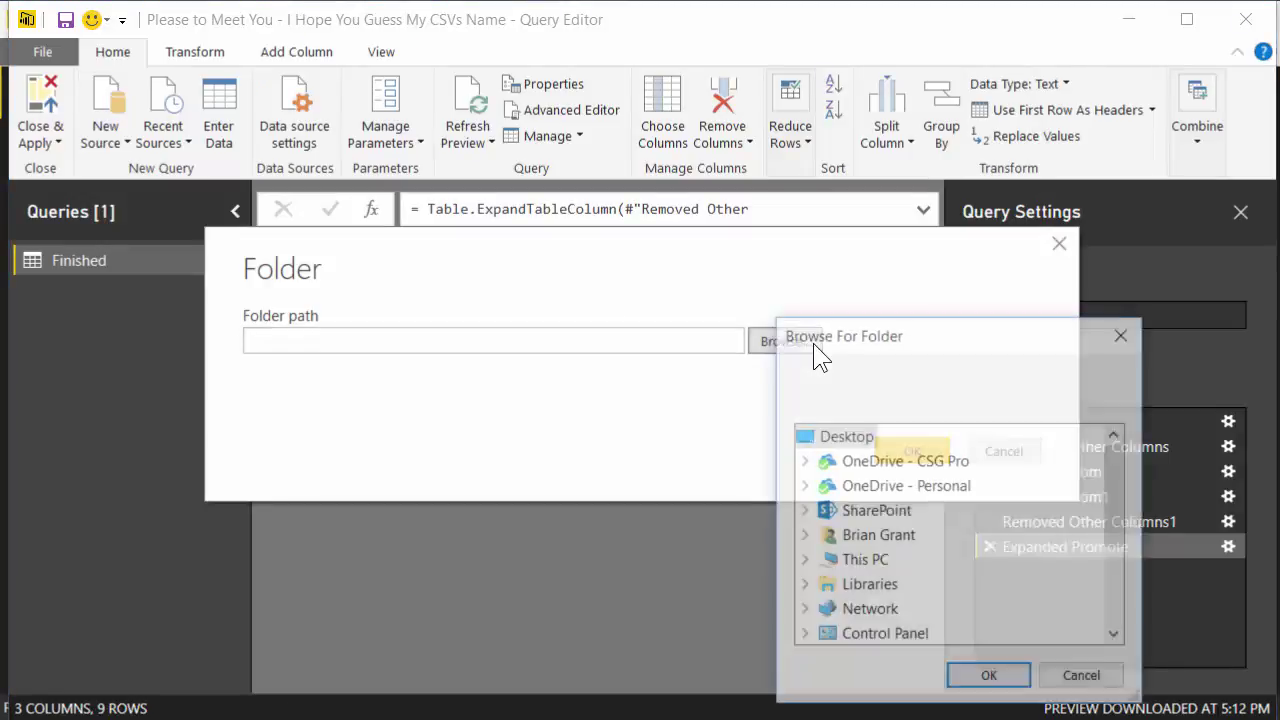
{"action": "left_click_drag", "start_coordinate": [866, 343], "coordinate": [718, 242]}
{"action": "left_click", "coordinate": [921, 575]}
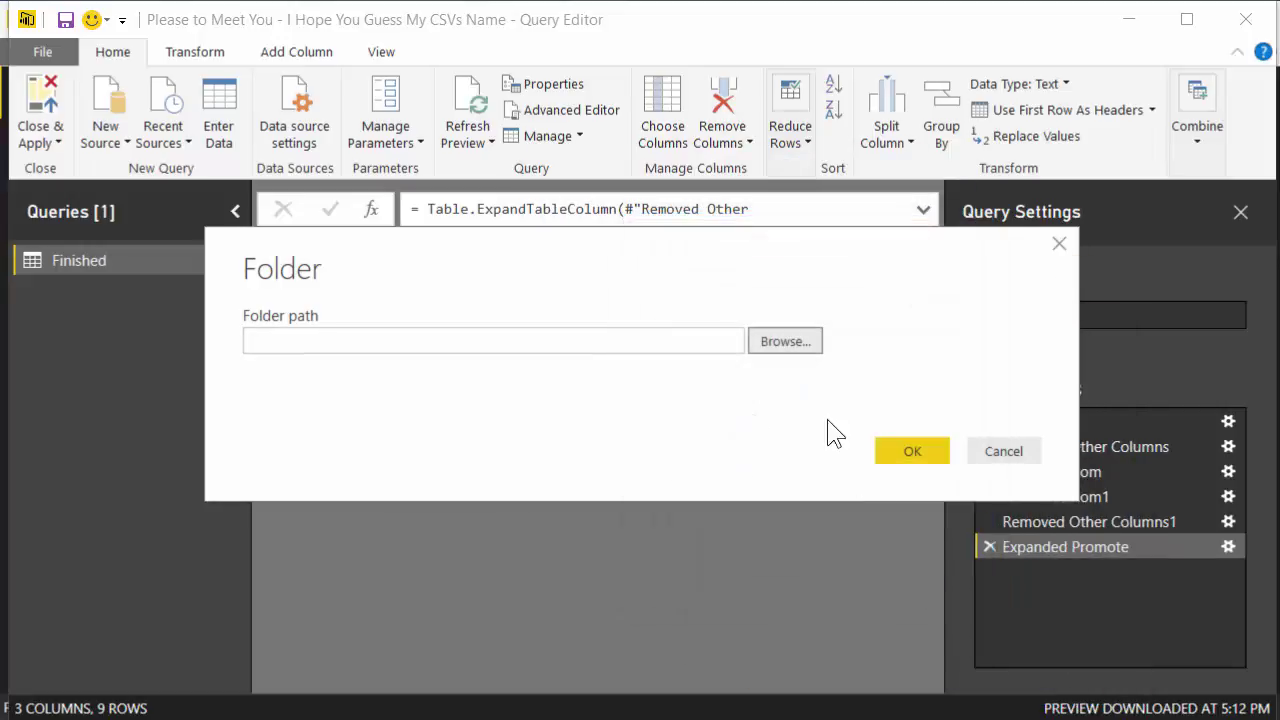
{"action": "left_click", "coordinate": [787, 345]}
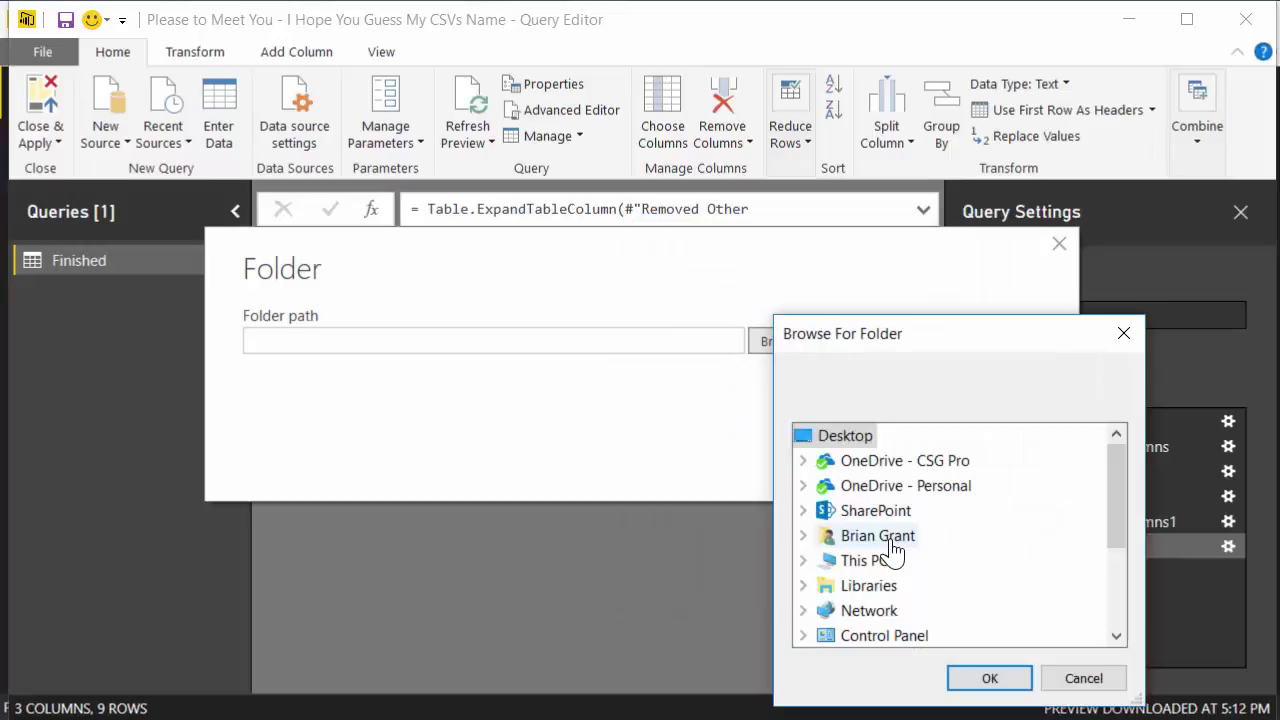
{"action": "scroll", "coordinate": [892, 552], "scroll_direction": "down", "scroll_amount": 2}
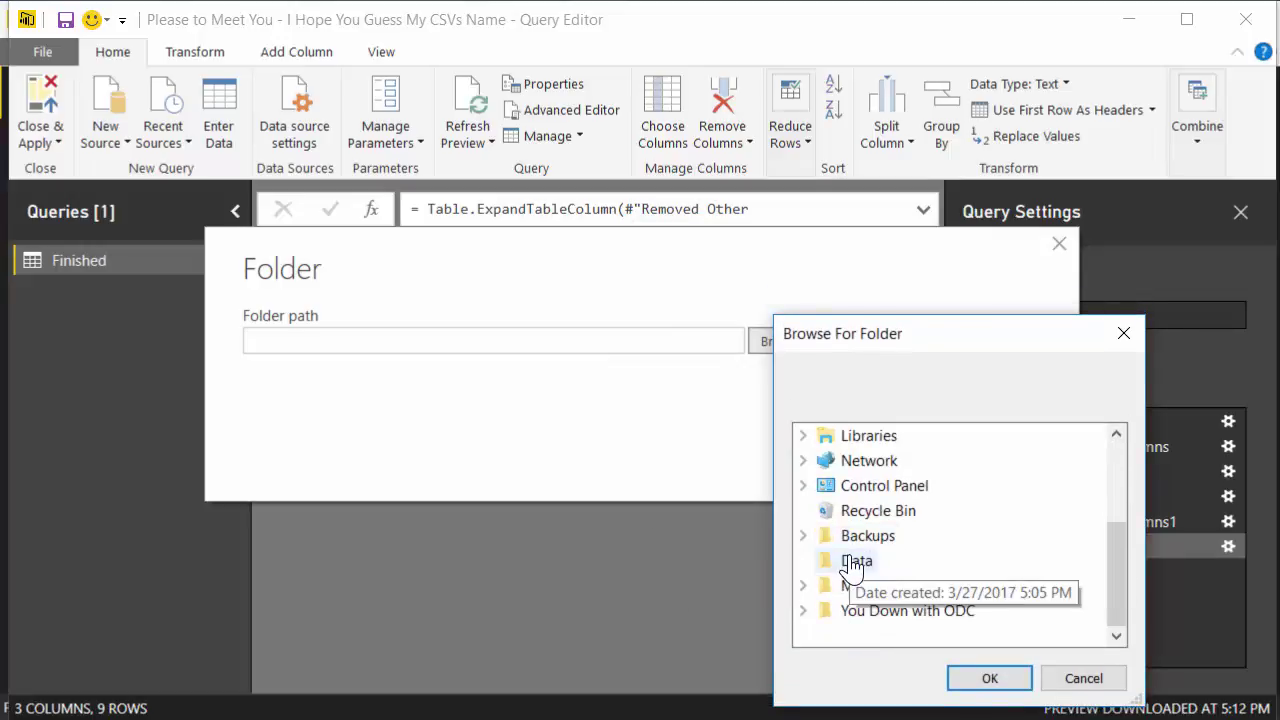
{"action": "left_click", "coordinate": [851, 563]}
{"action": "left_click", "coordinate": [993, 682]}
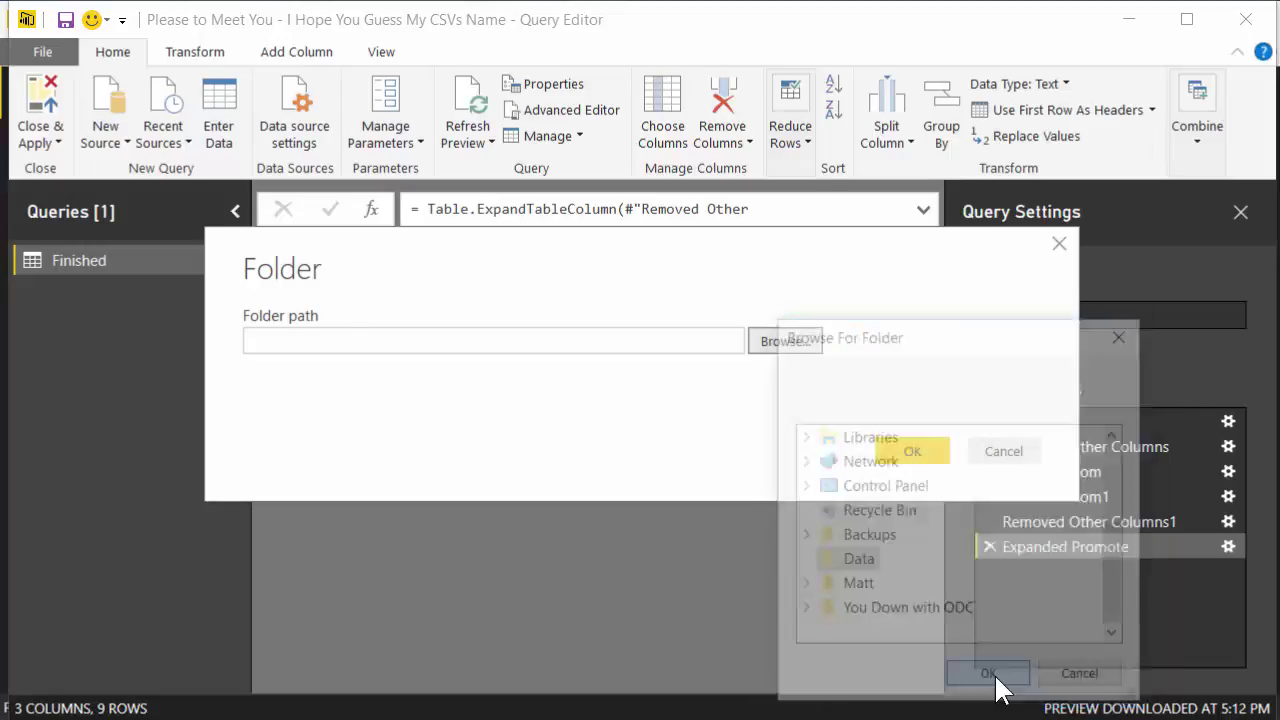
{"action": "left_click", "coordinate": [919, 454]}
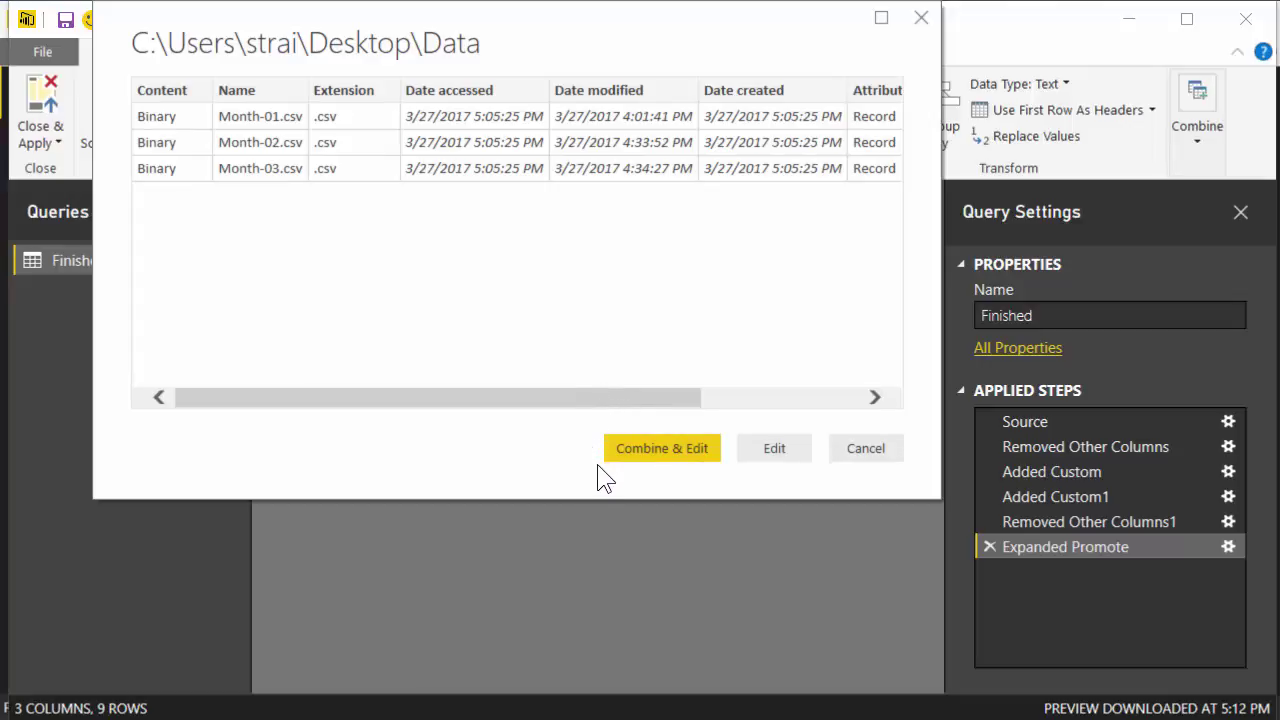
Load the three Month CSV files from the folder preview into a new Data query
{"action": "left_click", "coordinate": [766, 449]}
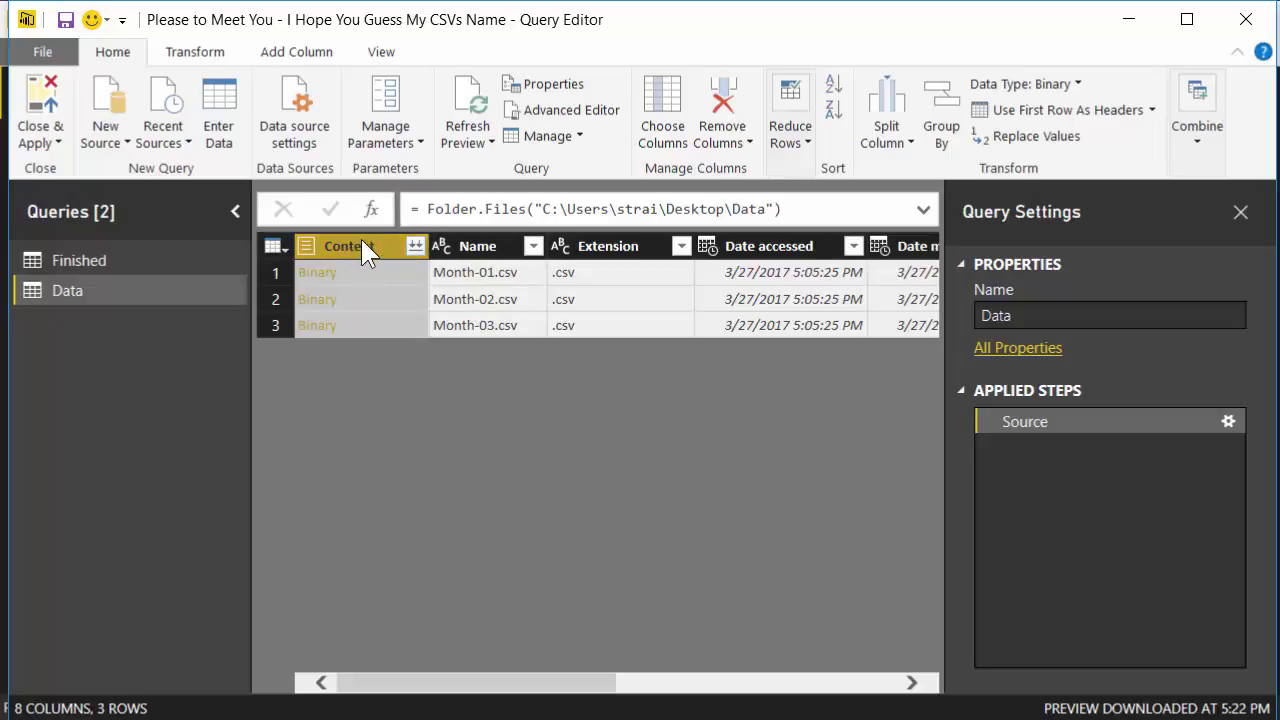
Select Content and Name, then apply Remove Other Columns to drop the rest
{"action": "left_click", "coordinate": [480, 250], "text": "ctrl"}
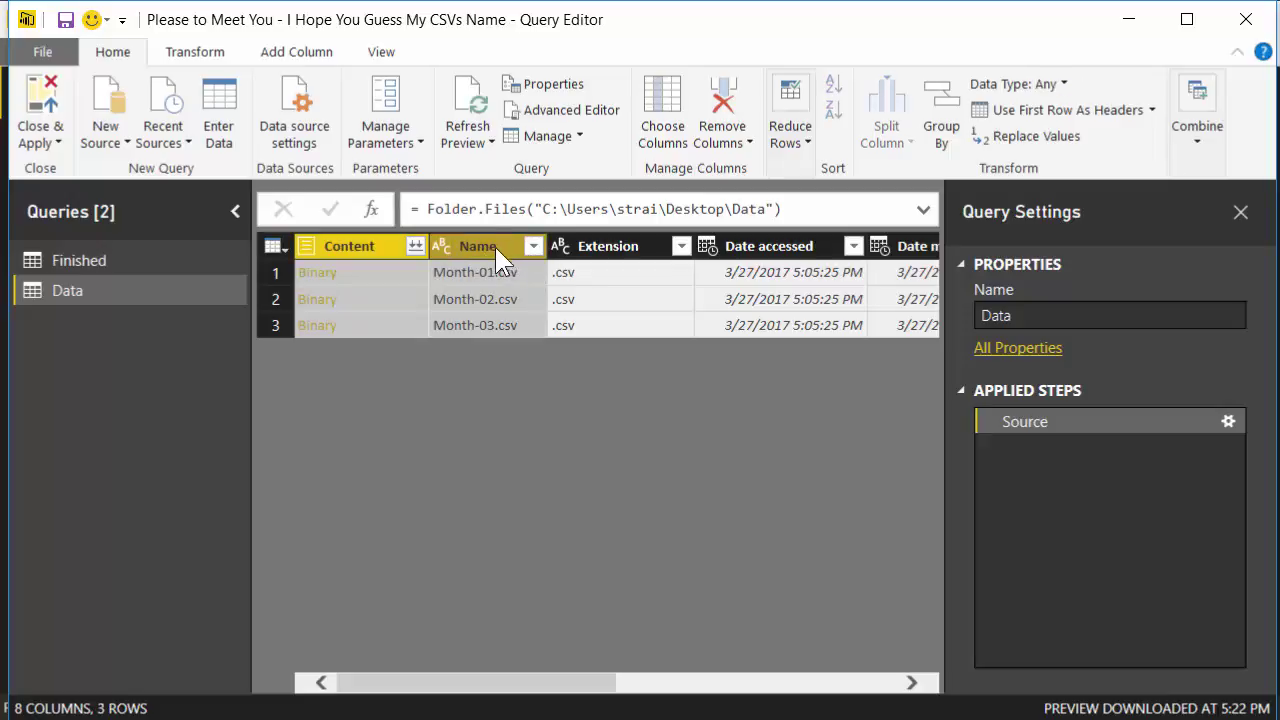
{"action": "right_click", "coordinate": [475, 251]}
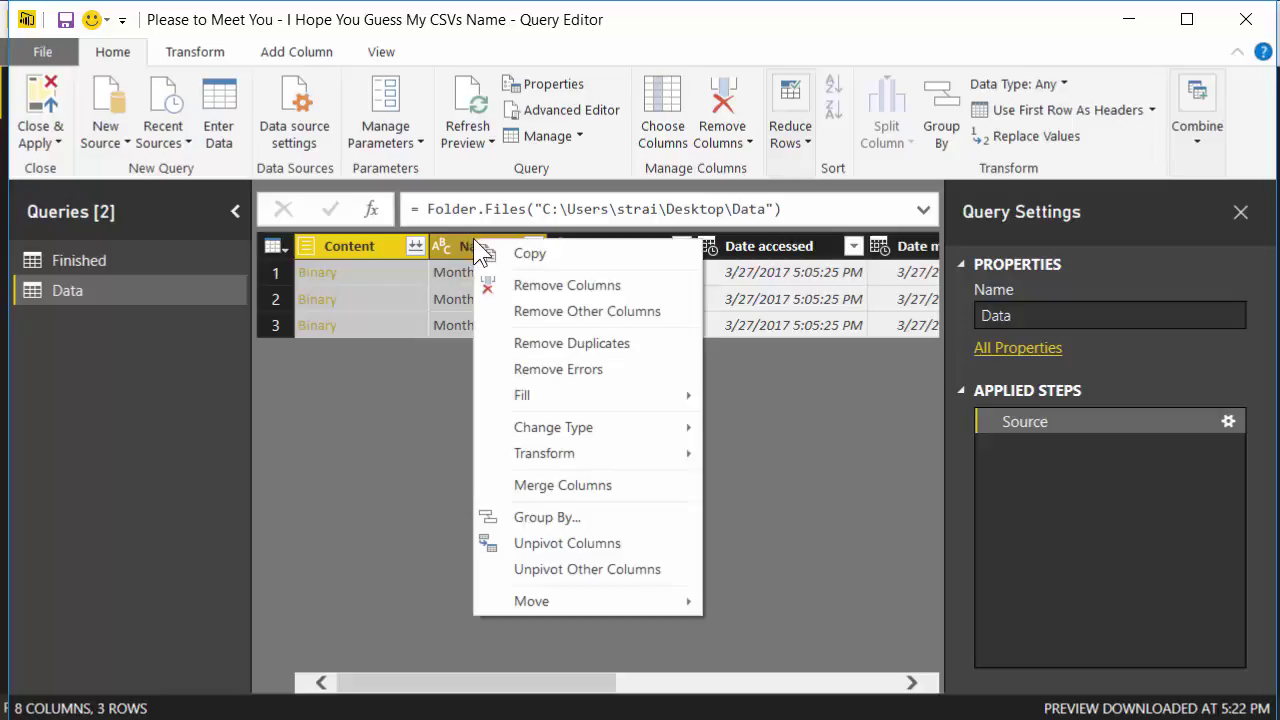
{"action": "left_click", "coordinate": [546, 310]}
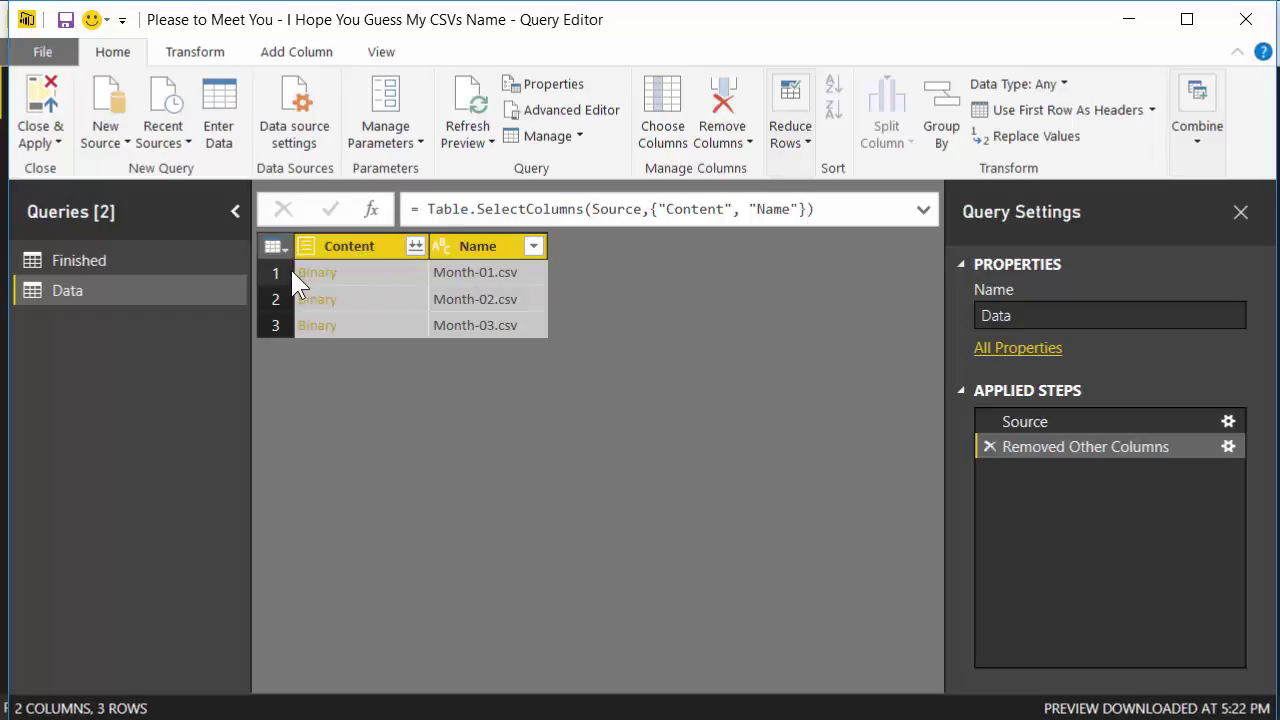
Duplicate the Data query and rename the copy LazyWayToGetMCode
{"action": "right_click", "coordinate": [122, 295]}
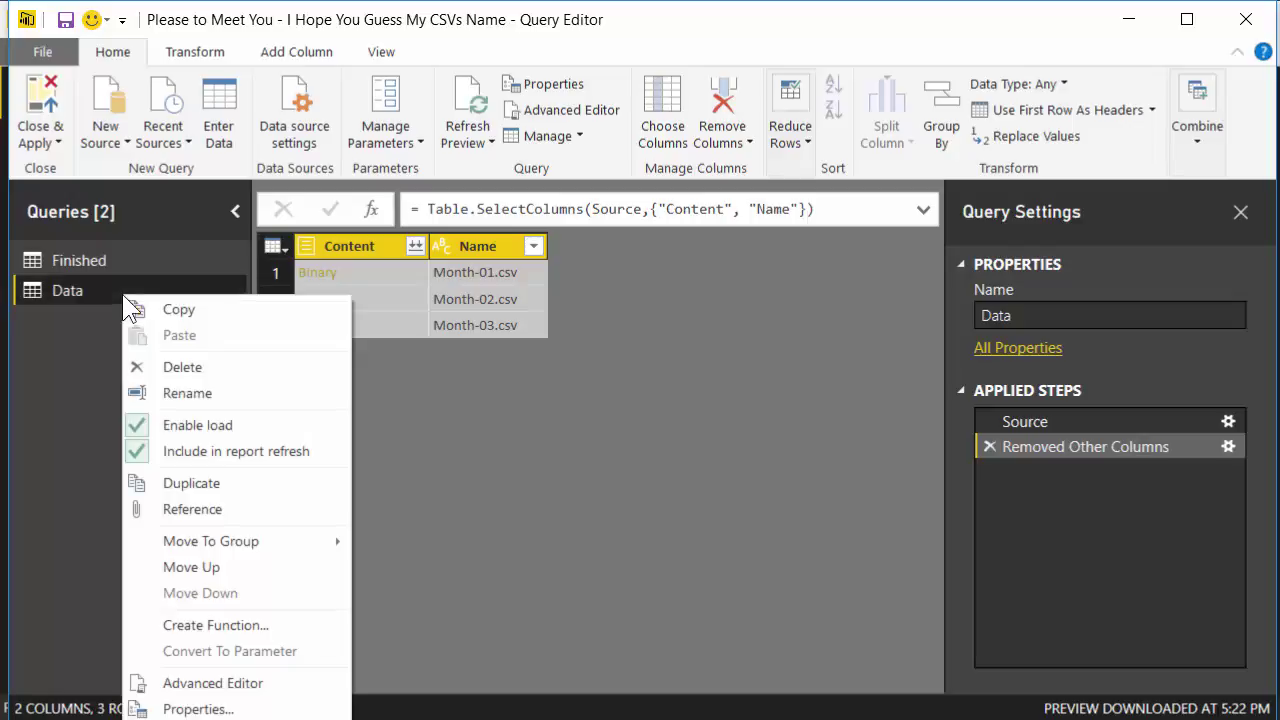
{"action": "left_click", "coordinate": [204, 484]}
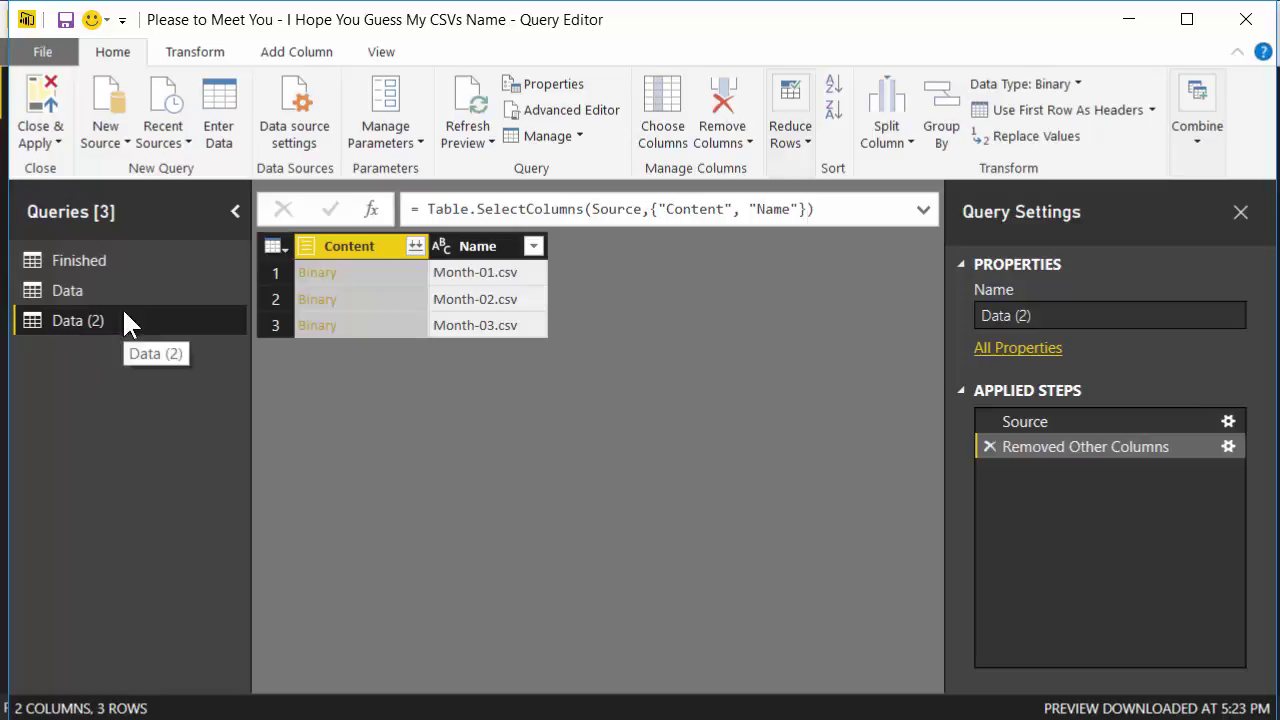
{"action": "left_click", "coordinate": [1120, 318]}
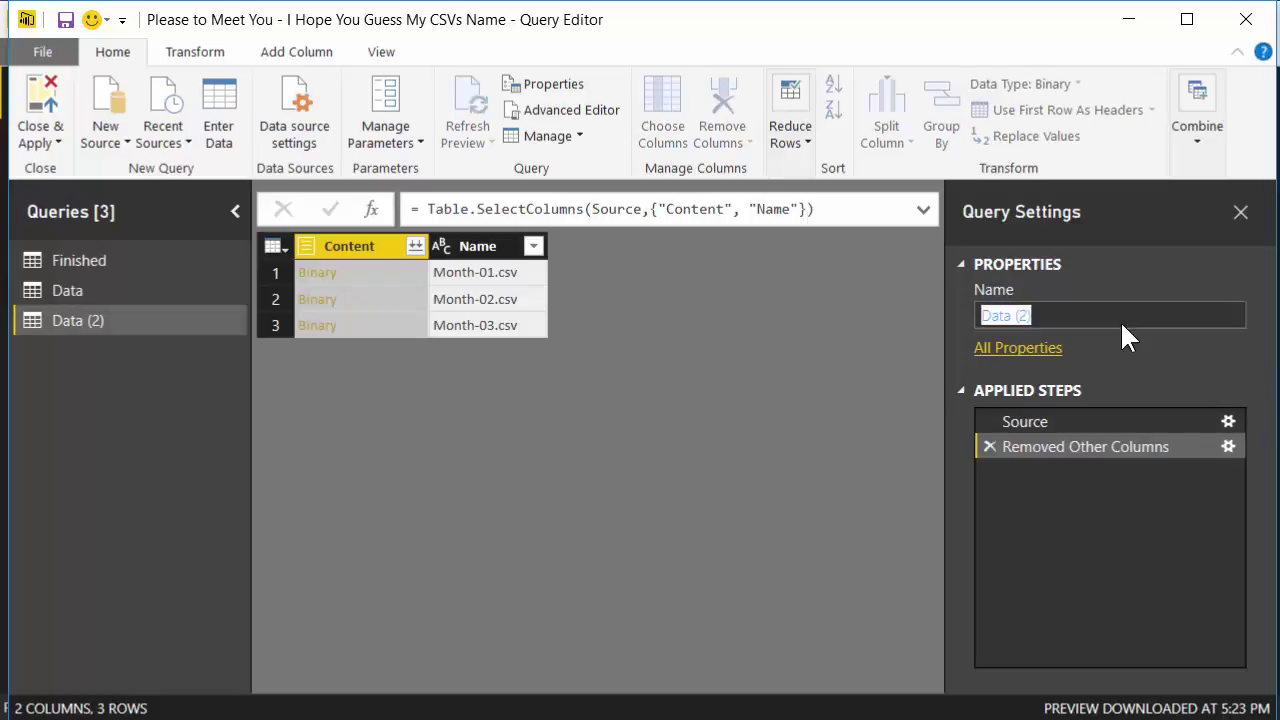
{"action": "type", "text": "Lazy"}
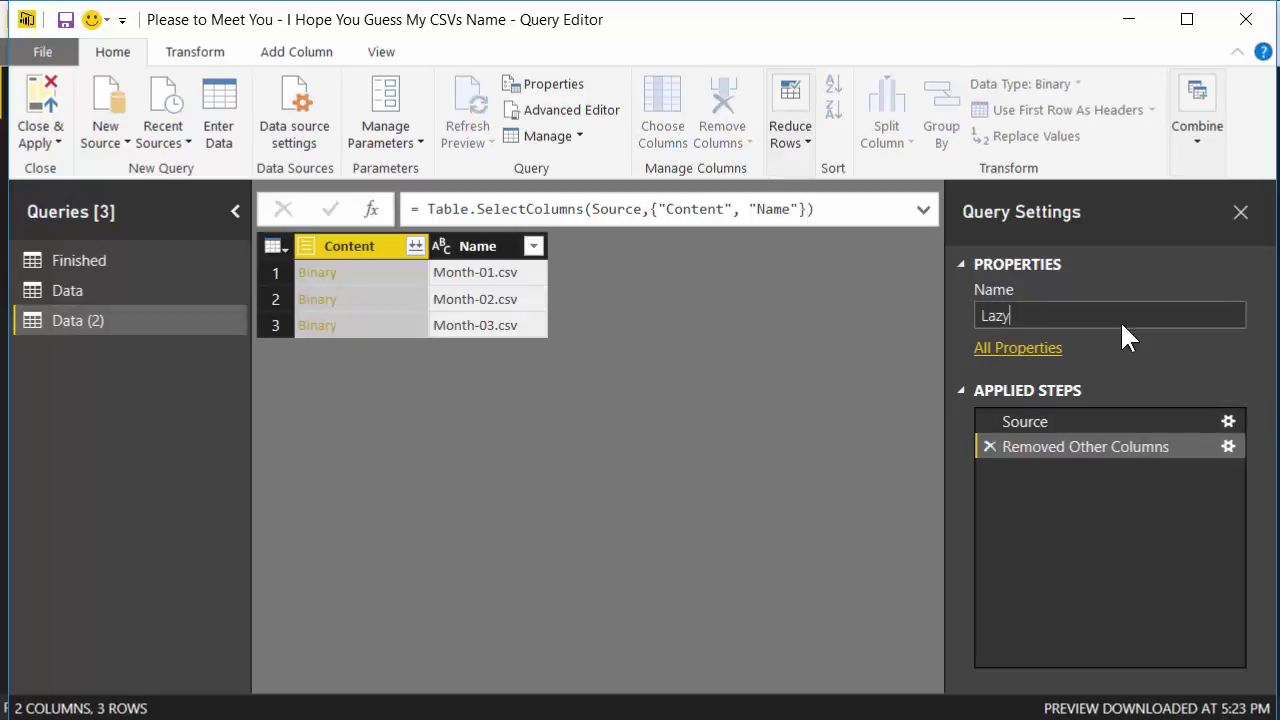
{"action": "type", "text": "WayToGetMCode"}
{"action": "key", "text": "Return"}
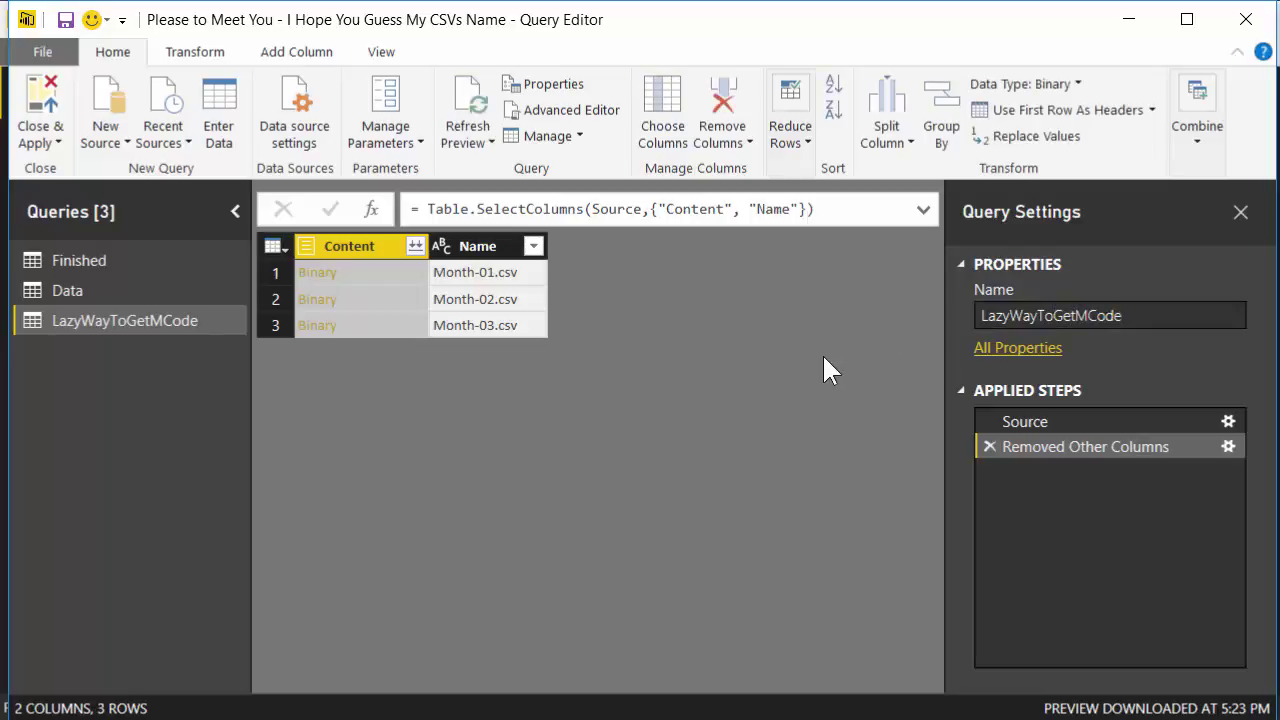
Drill into the first CSV's Binary and view the Imported CSV step's full formula
{"action": "left_click", "coordinate": [315, 273]}
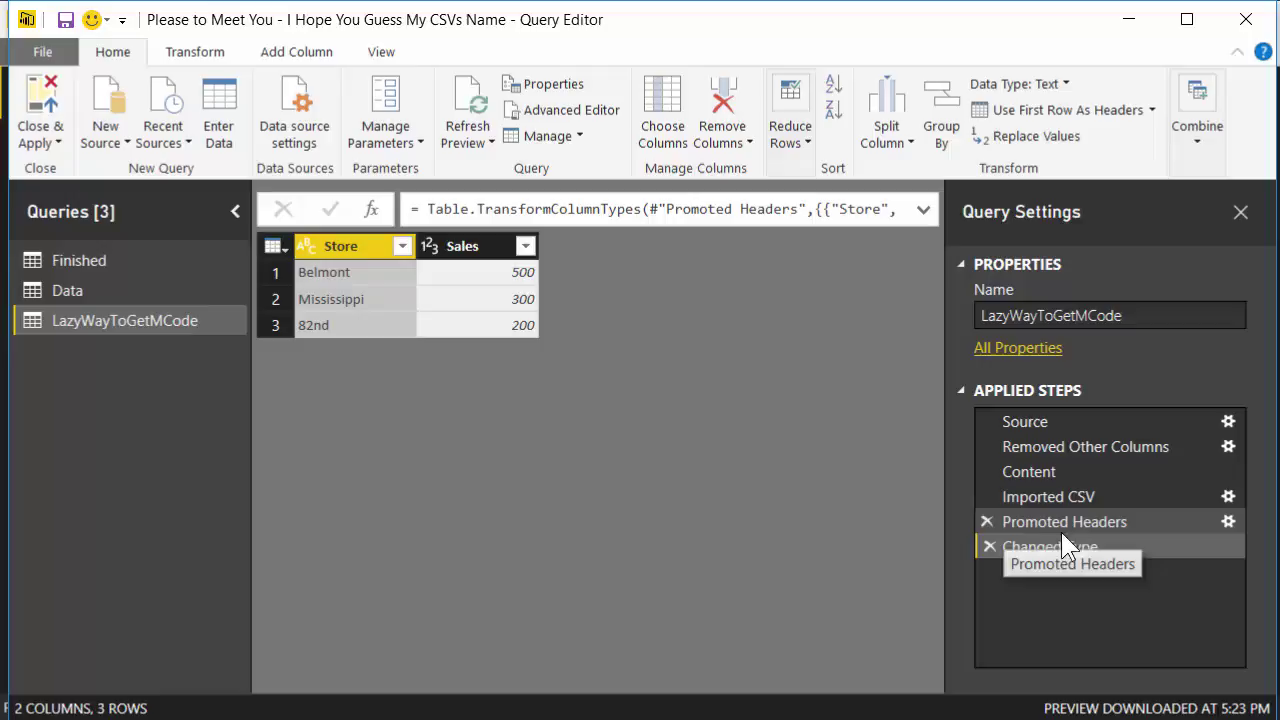
{"action": "left_click", "coordinate": [1040, 471]}
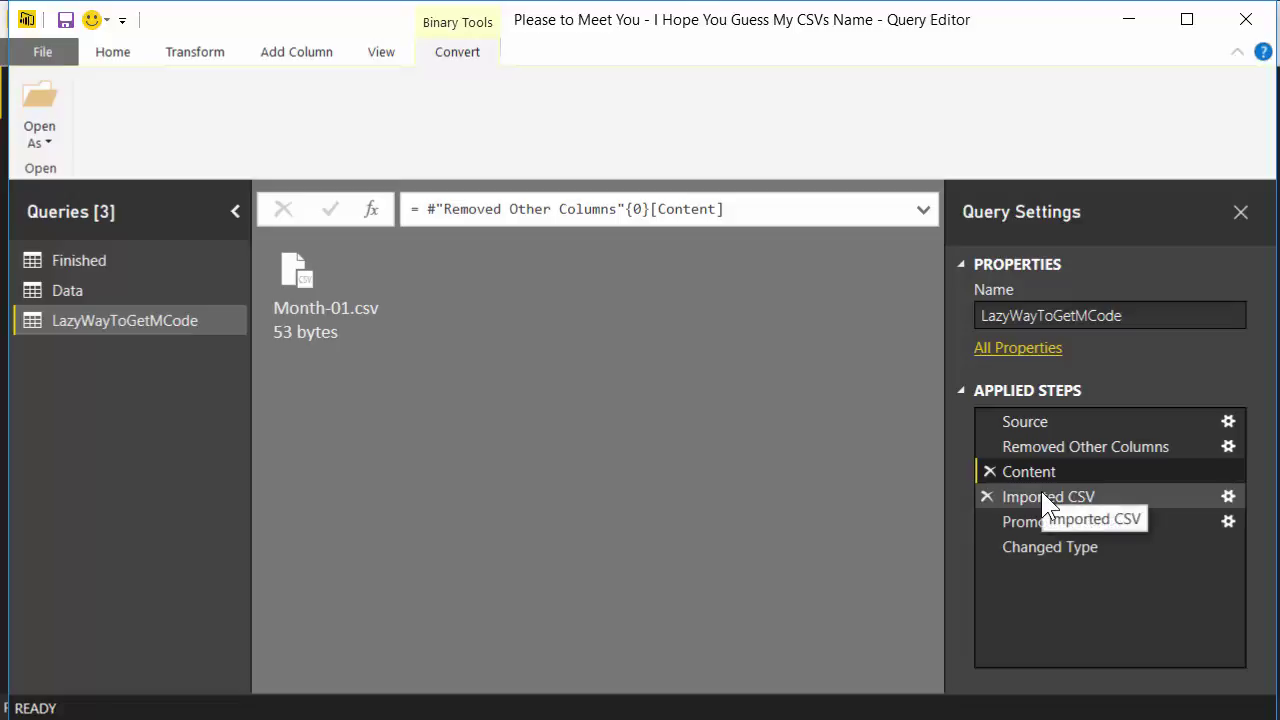
{"action": "left_click", "coordinate": [1042, 494]}
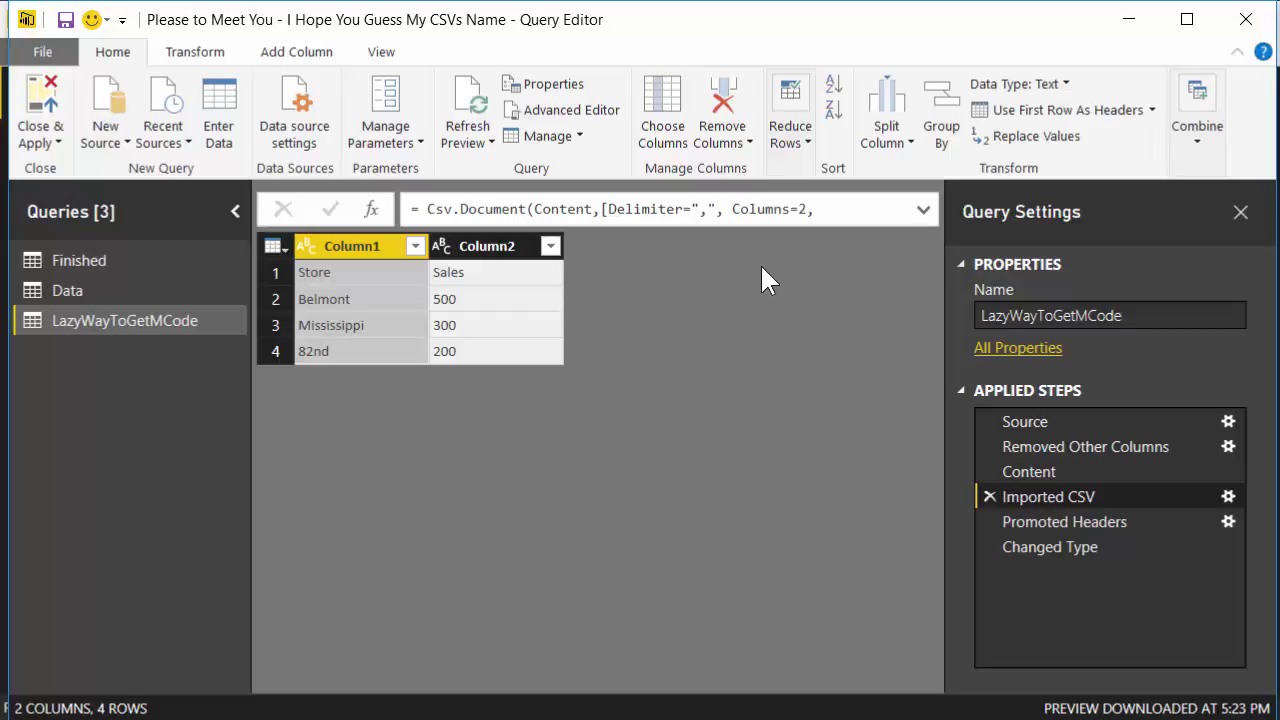
{"action": "left_click", "coordinate": [922, 210]}
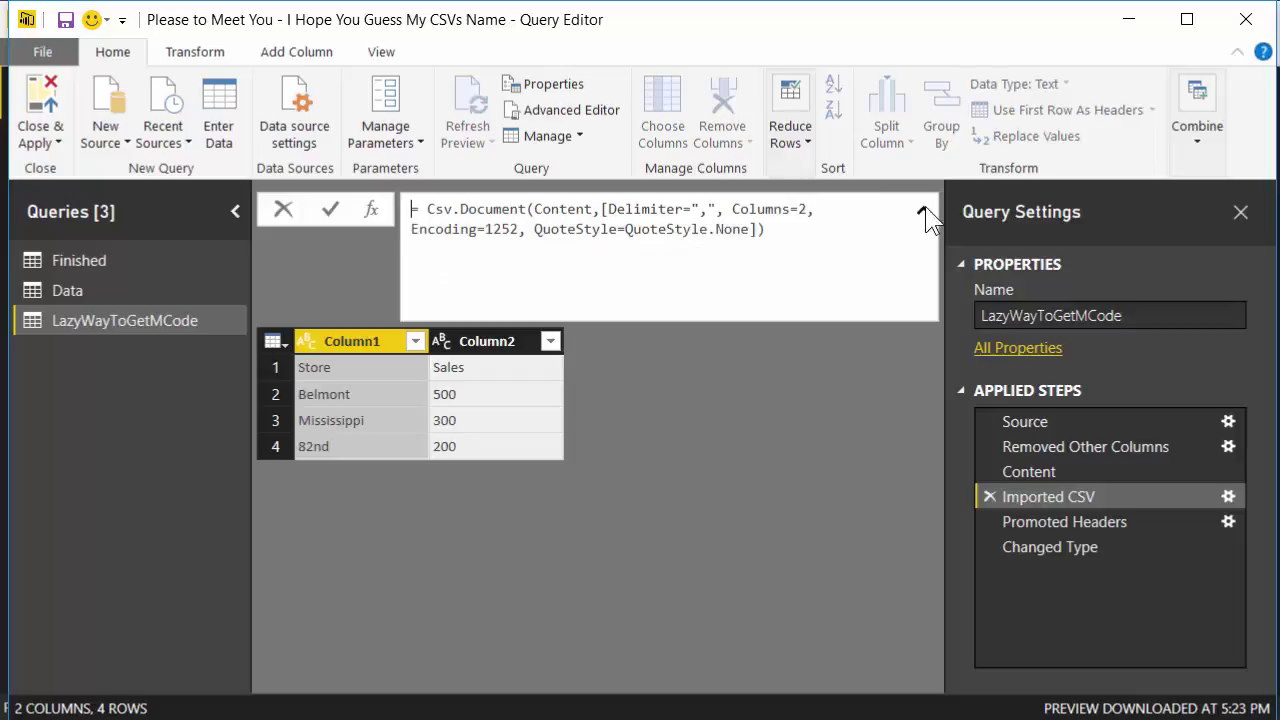
Copy the Csv.Document formula from the helper query's Imported CSV step
{"action": "left_click", "coordinate": [371, 53]}
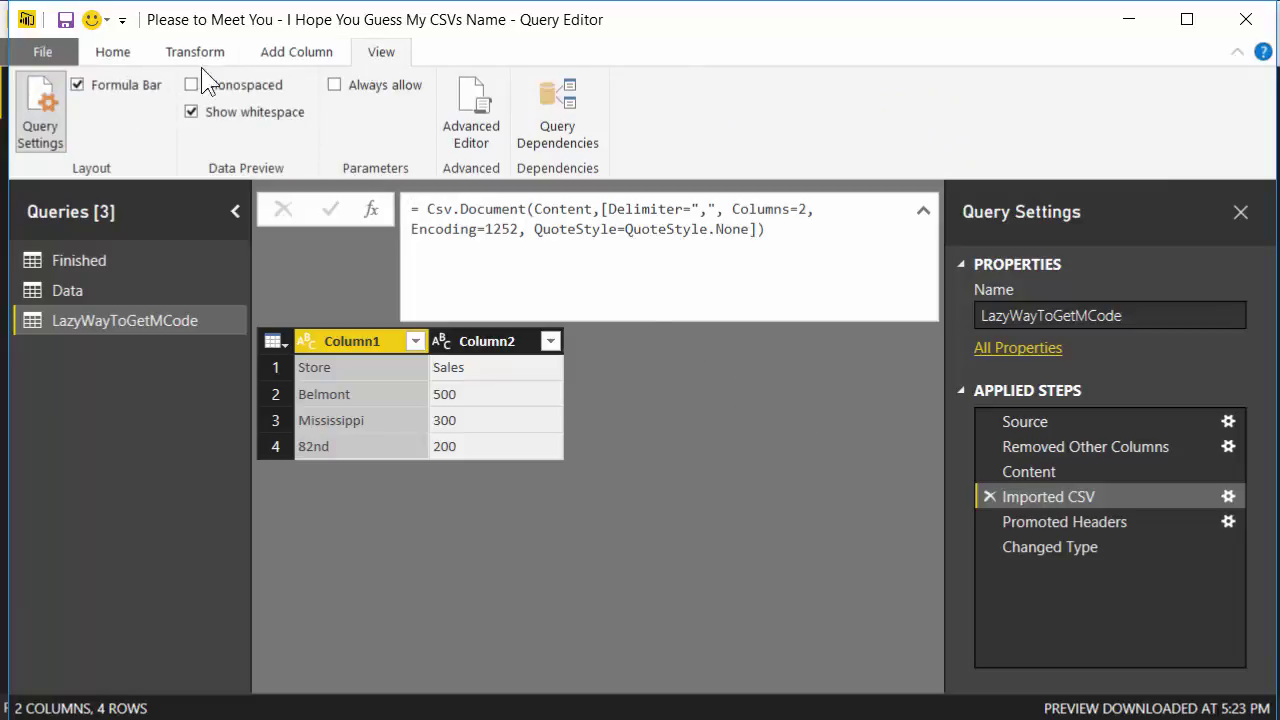
{"action": "left_click", "coordinate": [95, 80]}
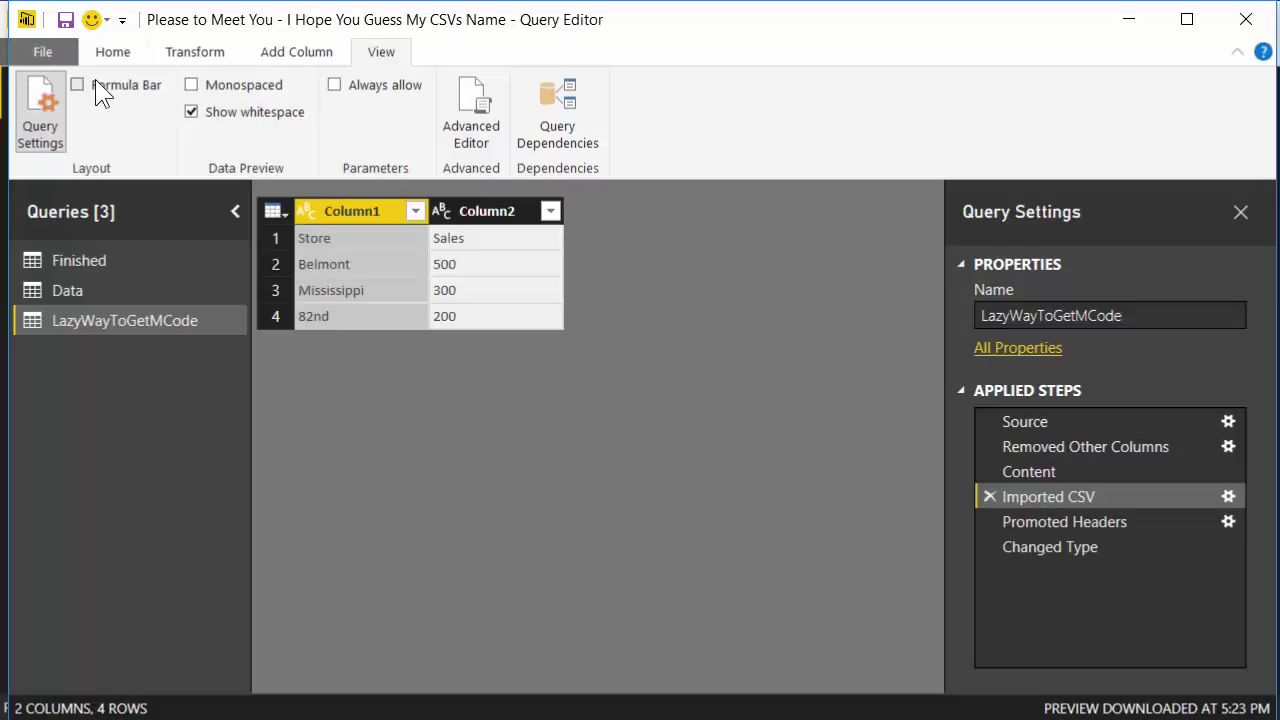
{"action": "left_click", "coordinate": [95, 80]}
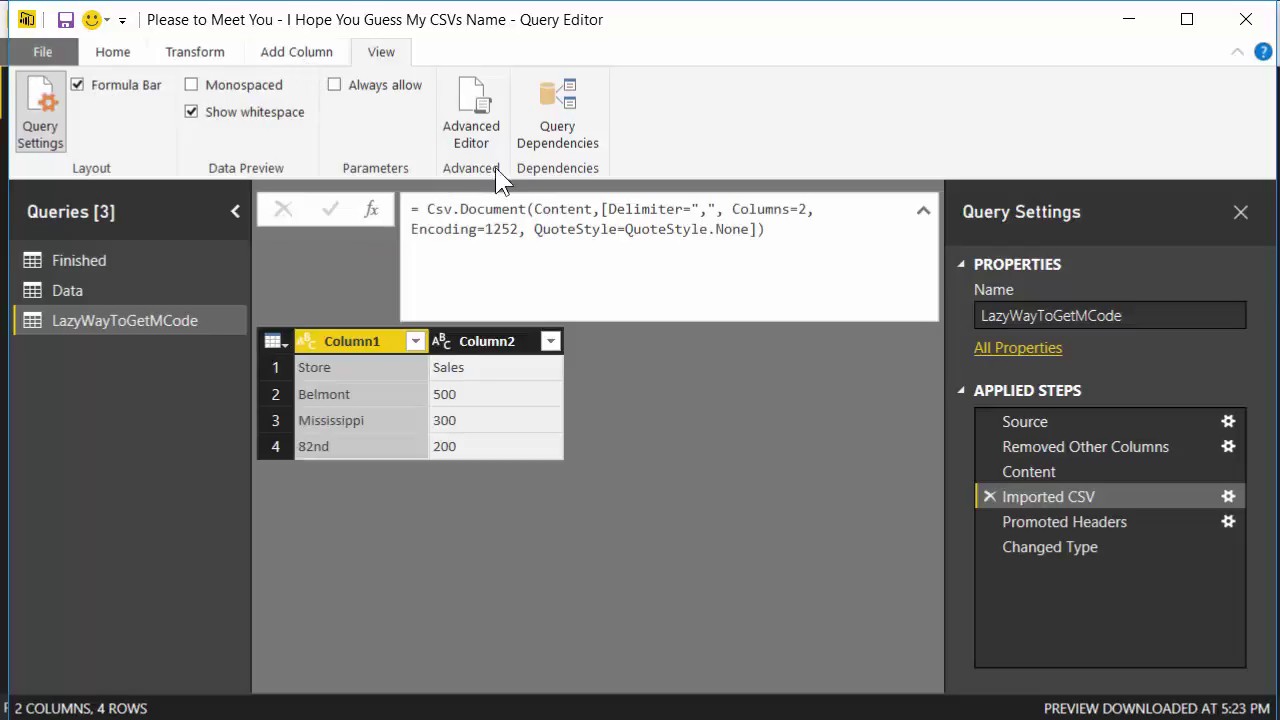
{"action": "left_click", "coordinate": [802, 238]}
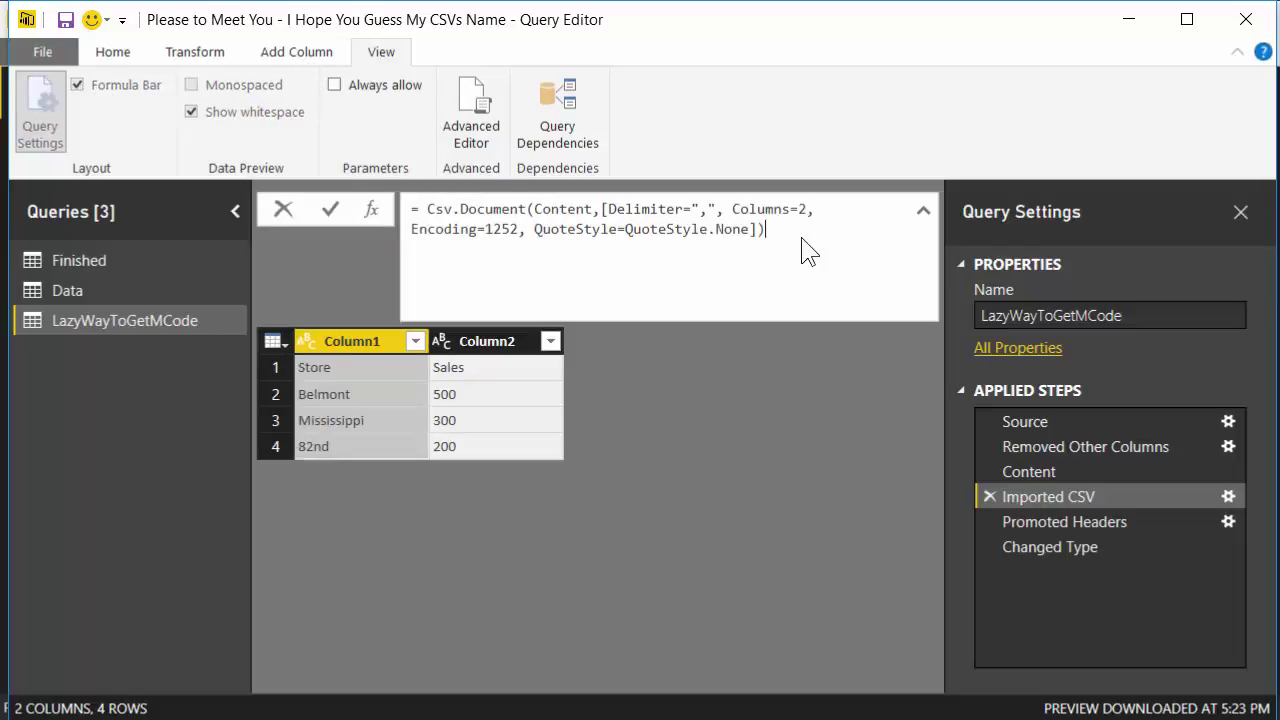
{"action": "key", "text": "ctrl+shift+Left"}
{"action": "key", "text": "ctrl+shift+Left"}
{"action": "key", "text": "ctrl+shift+Left"}
{"action": "key", "text": "ctrl+shift+Left"}
{"action": "key", "text": "ctrl+shift+Left"}
{"action": "key", "text": "ctrl+shift+Left"}
{"action": "key", "text": "ctrl+shift+Left"}
{"action": "key", "text": "ctrl+shift+Left"}
{"action": "key", "text": "ctrl+shift+Left"}
{"action": "key", "text": "ctrl+shift+Left"}
{"action": "key", "text": "ctrl+shift+Left"}
{"action": "key", "text": "ctrl+shift+Left"}
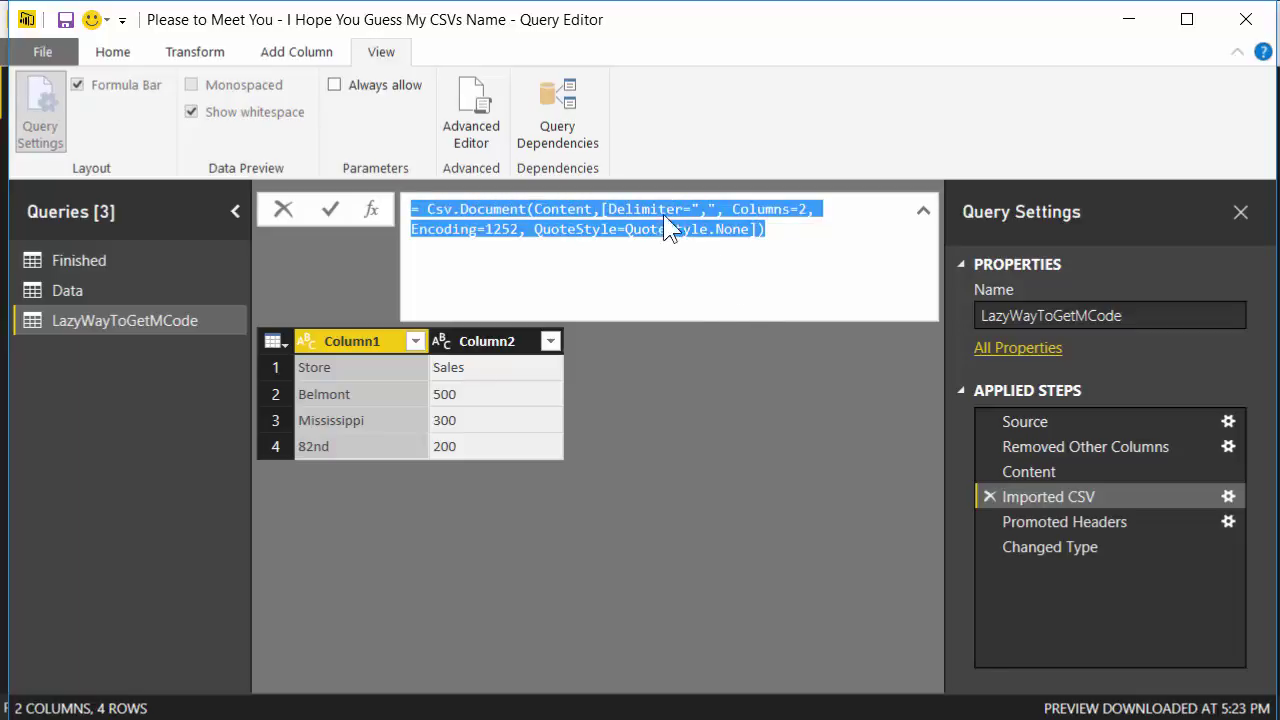
{"action": "left_click", "coordinate": [641, 450]}
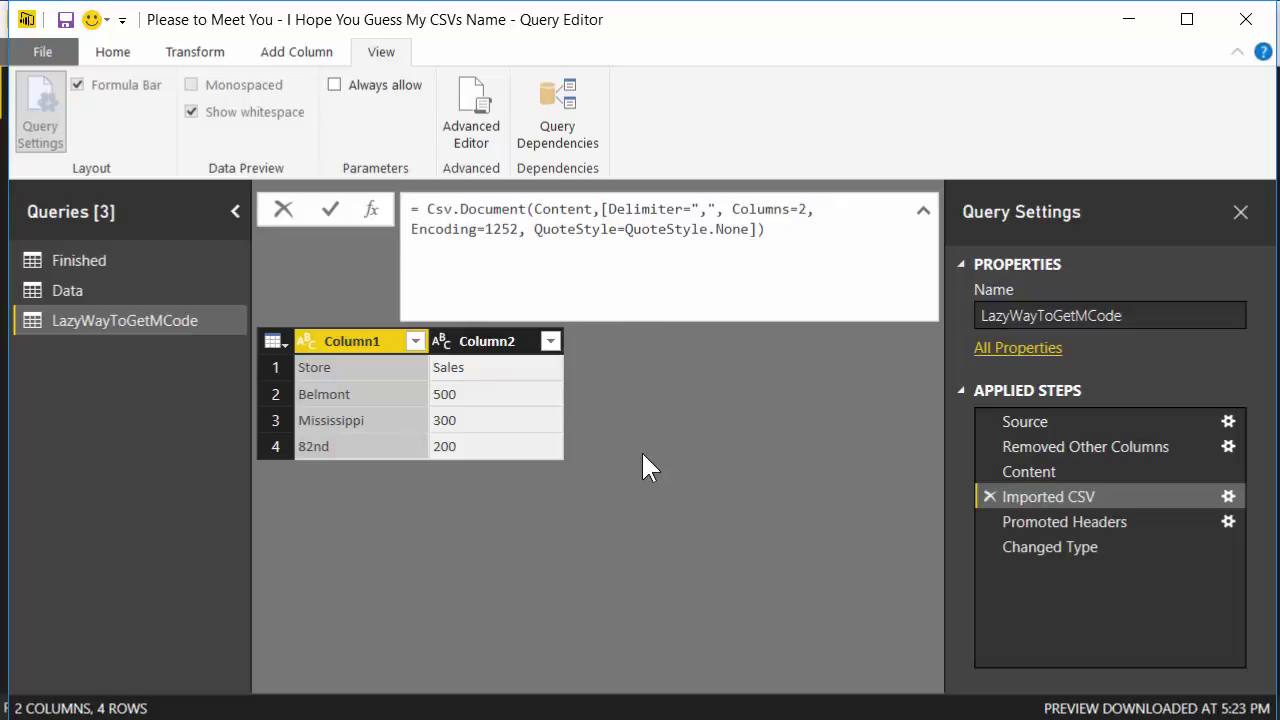
In the Data query, add a custom column named Raw with the pasted Csv.Document formula
{"action": "left_click", "coordinate": [62, 292]}
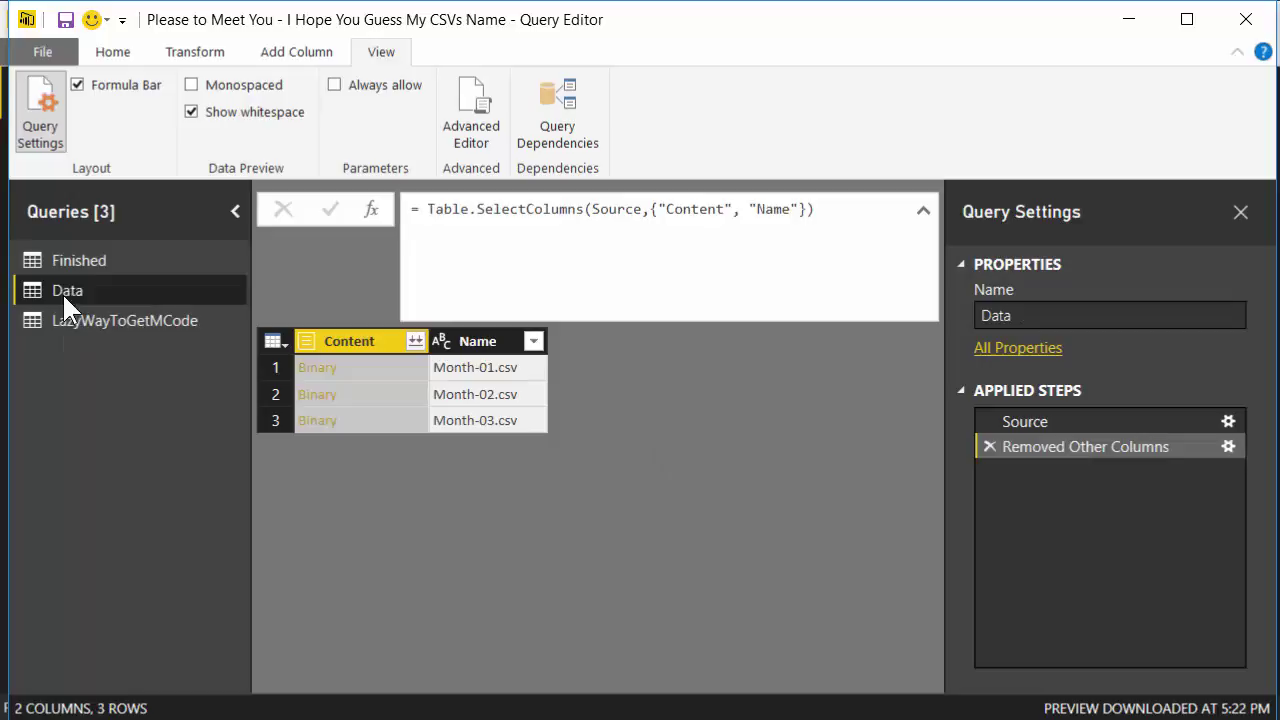
{"action": "left_click", "coordinate": [275, 55]}
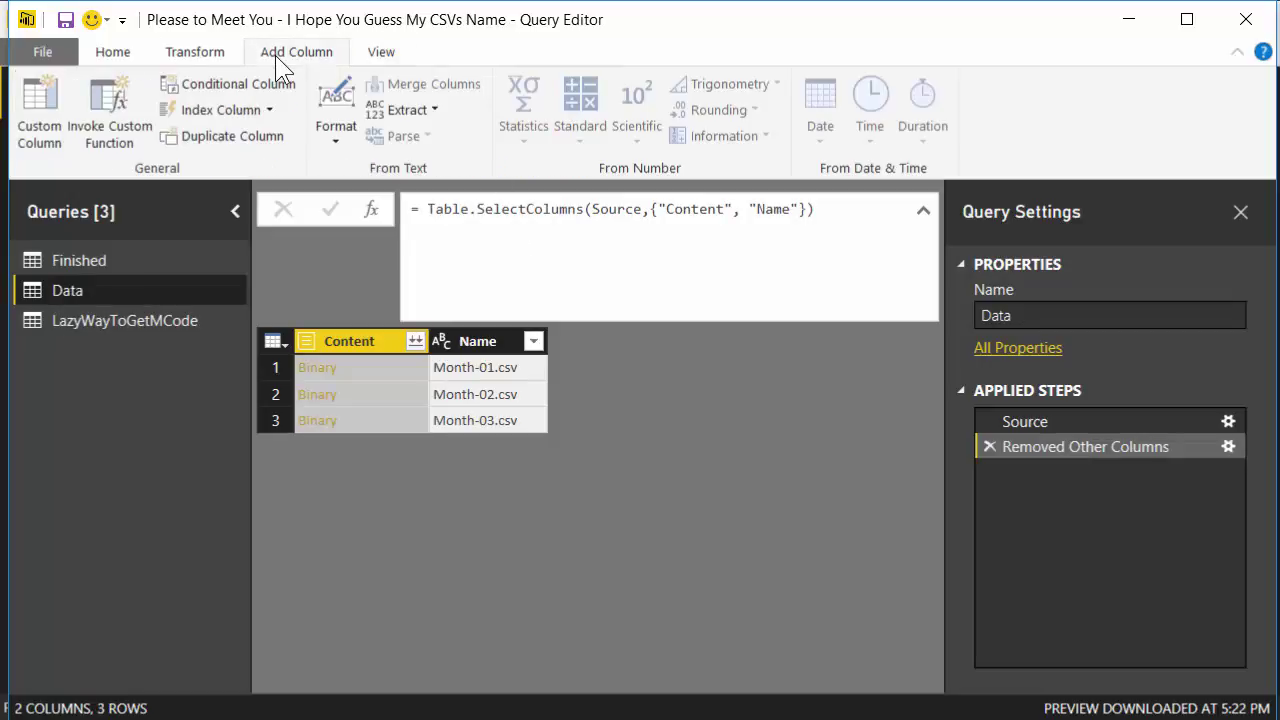
{"action": "left_click", "coordinate": [40, 99]}
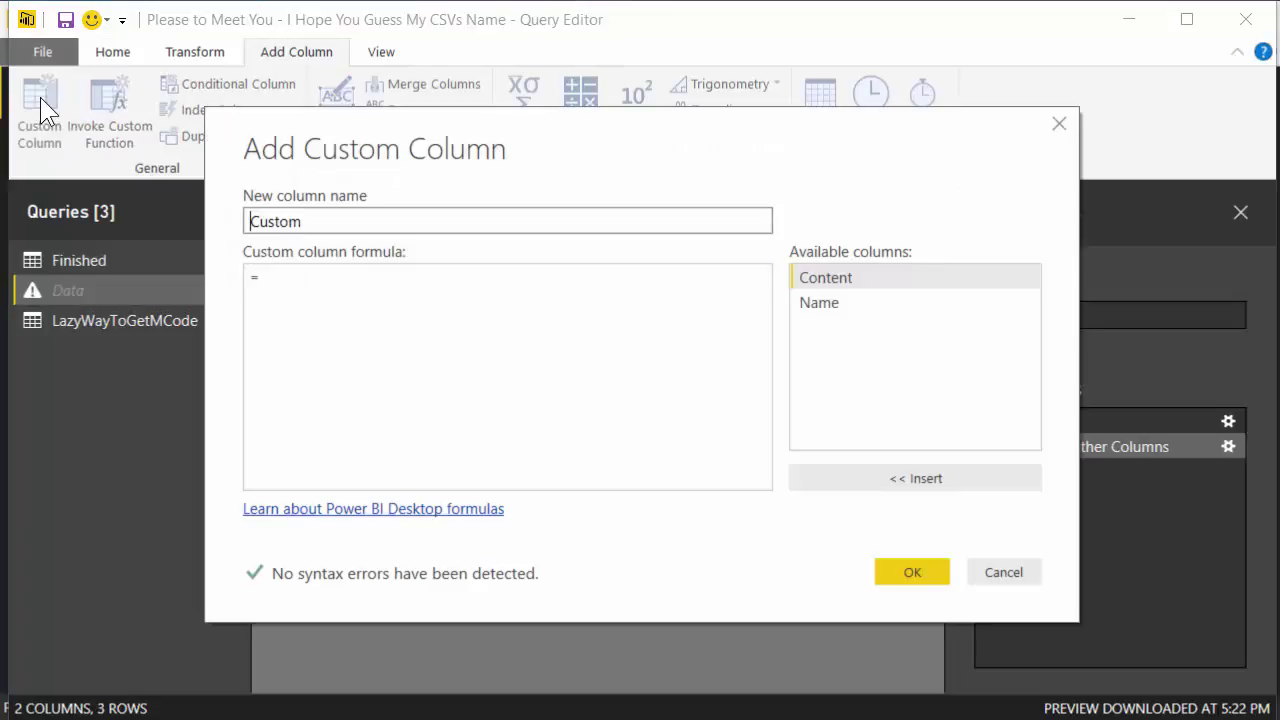
{"action": "double_click", "coordinate": [315, 225]}
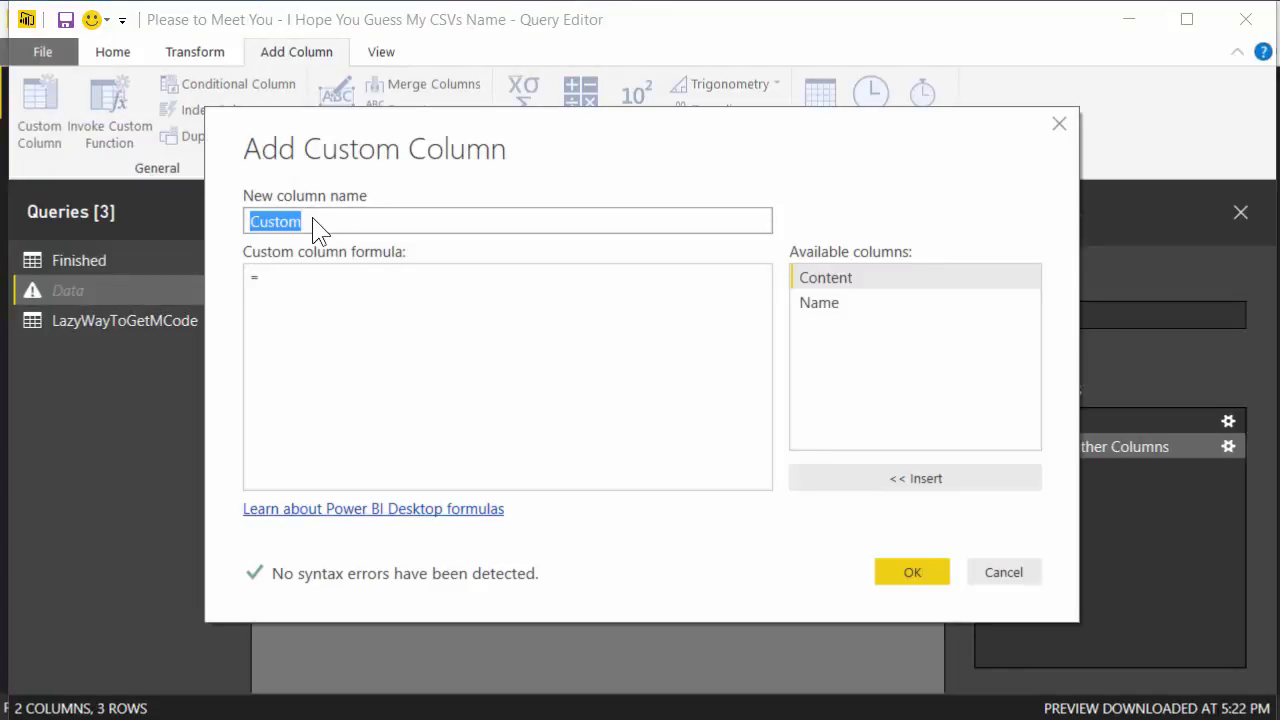
{"action": "type", "text": "Raw"}
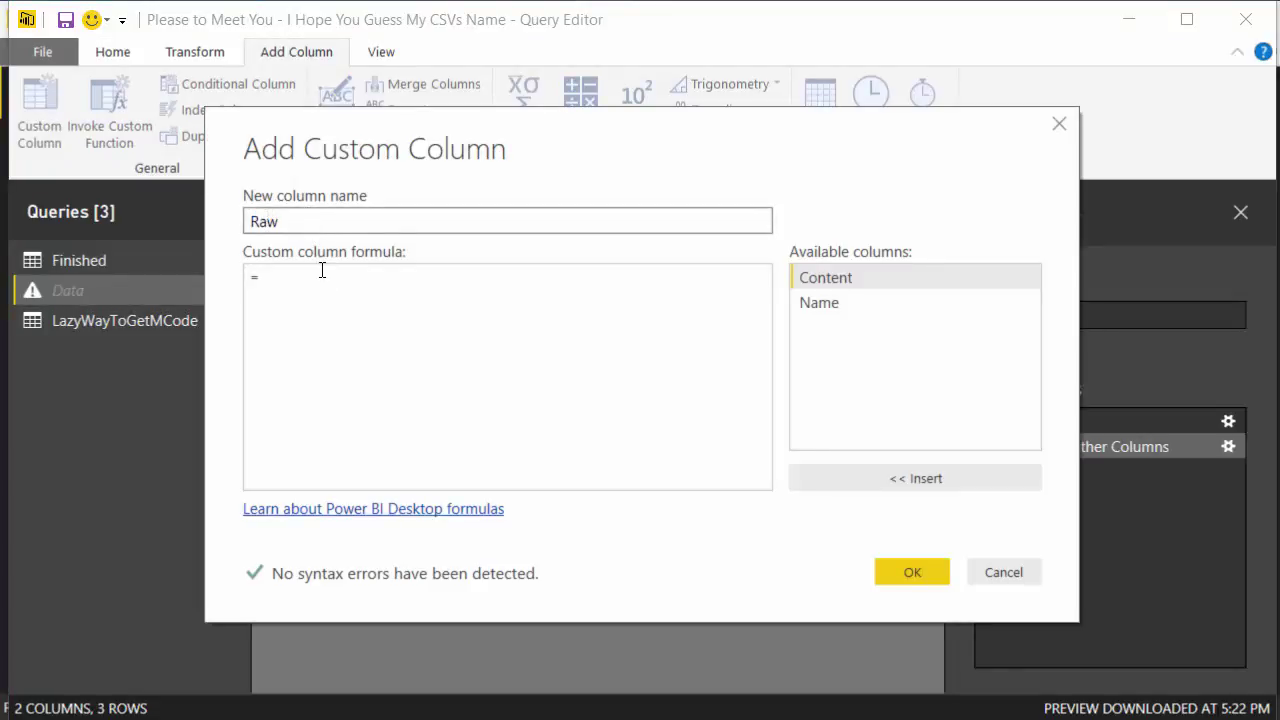
{"action": "left_click", "coordinate": [322, 272]}
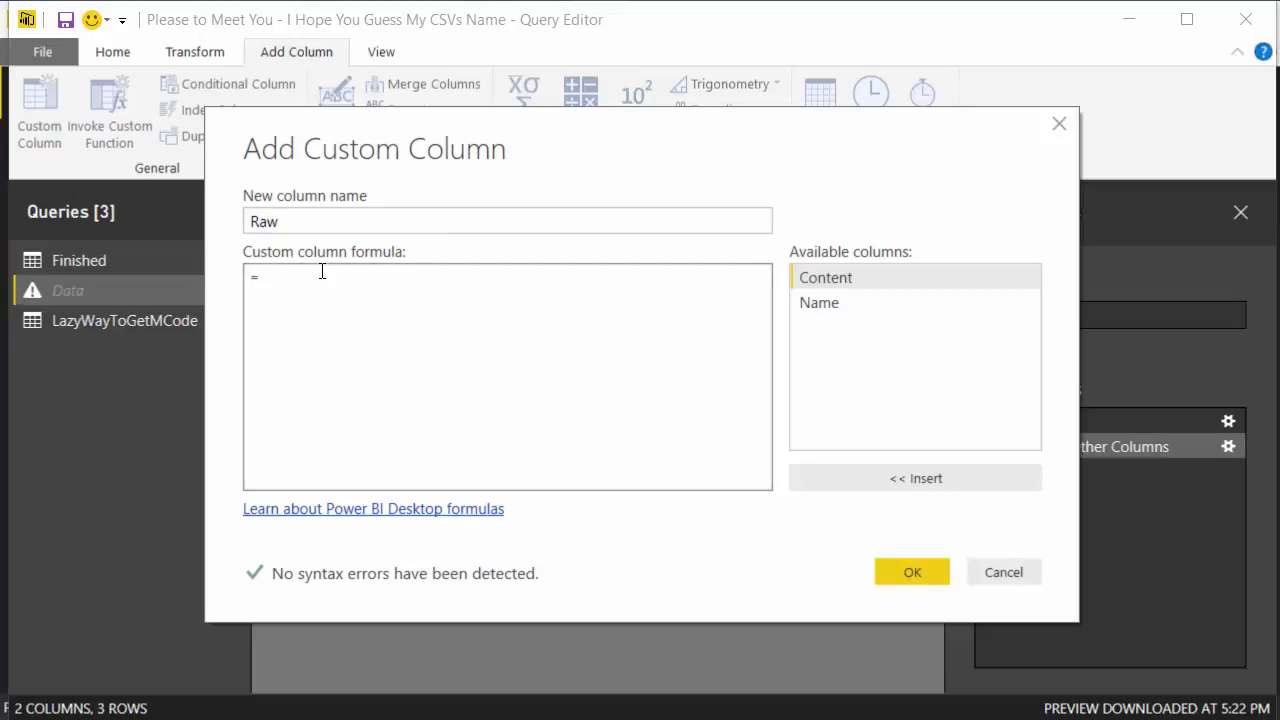
{"action": "type", "text": "= Csv.Document(Content,[Delimiter=\",\", Columns=2, Encoding=1252, QuoteStyle=QuoteStyle.None])"}
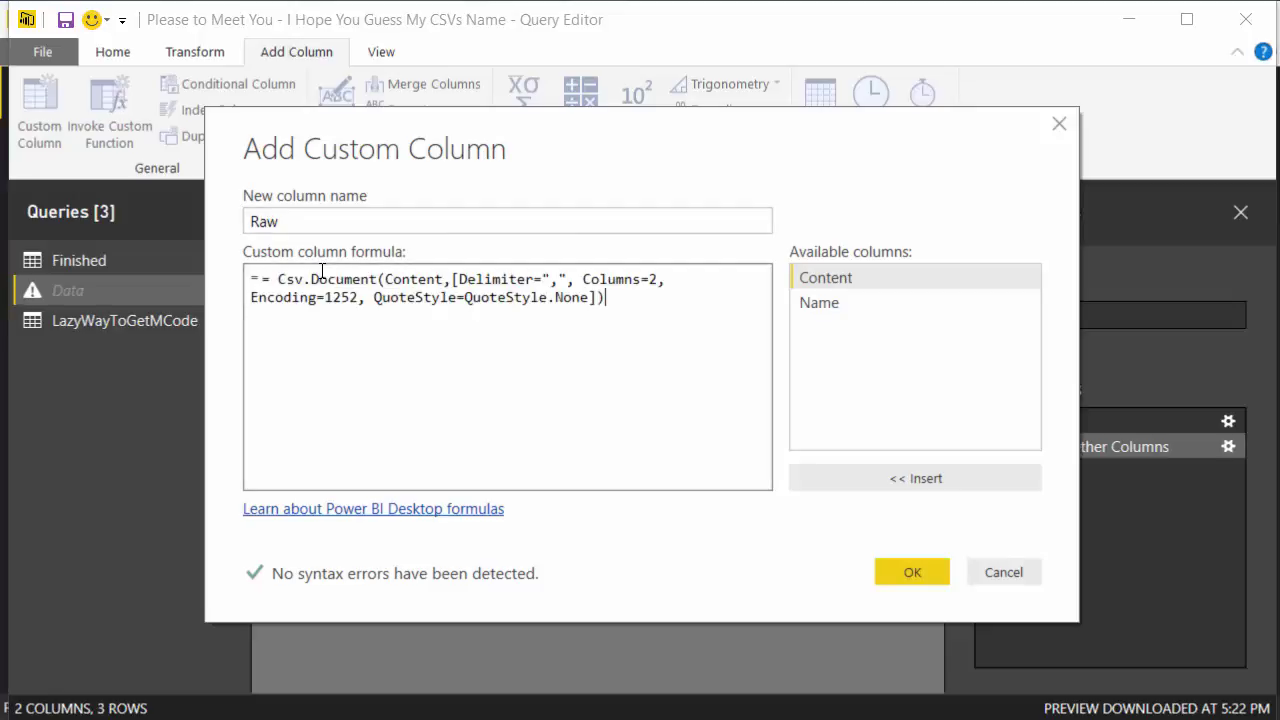
Remove the duplicated equals sign at the start of the Raw formula
{"action": "key", "text": "Up"}
{"action": "key", "text": "Left"}
{"action": "key", "text": "Left"}
{"action": "key", "text": "Left"}
{"action": "key", "text": "Left"}
{"action": "key", "text": "Left"}
{"action": "key", "text": "Left"}
{"action": "key", "text": "Left"}
{"action": "key", "text": "Left"}
{"action": "key", "text": "Left"}
{"action": "key", "text": "Left"}
{"action": "key", "text": "Left"}
{"action": "key", "text": "Left"}
{"action": "key", "text": "Left"}
{"action": "key", "text": "Left"}
{"action": "key", "text": "Left"}
{"action": "key", "text": "Left"}
{"action": "key", "text": "Left"}
{"action": "key", "text": "Left"}
{"action": "key", "text": "Left"}
{"action": "key", "text": "Left"}
{"action": "key", "text": "Left"}
{"action": "key", "text": "Left"}
{"action": "key", "text": "Left"}
{"action": "key", "text": "Left"}
{"action": "key", "text": "Left"}
{"action": "key", "text": "Left"}
{"action": "key", "text": "Left"}
{"action": "key", "text": "Left"}
{"action": "key", "text": "Left"}
{"action": "key", "text": "Left"}
{"action": "key", "text": "Right"}
{"action": "key", "text": "BackSpace"}
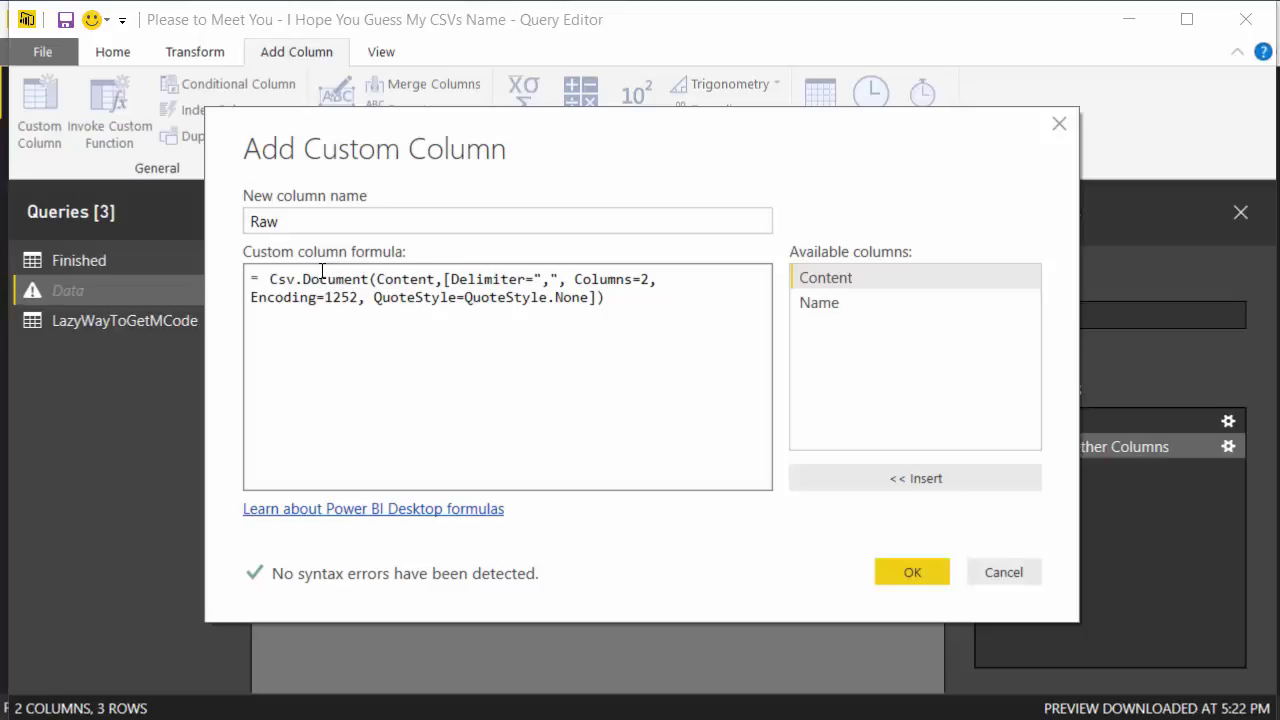
{"action": "key", "text": "Delete"}
{"action": "key", "text": "Right"}
{"action": "key", "text": "Right"}
{"action": "key", "text": "Right"}
{"action": "key", "text": "Right"}
{"action": "key", "text": "Right"}
{"action": "key", "text": "Right"}
{"action": "key", "text": "Right"}
{"action": "key", "text": "Right"}
{"action": "key", "text": "Right"}
{"action": "key", "text": "Right"}
{"action": "key", "text": "Right"}
{"action": "key", "text": "Right"}
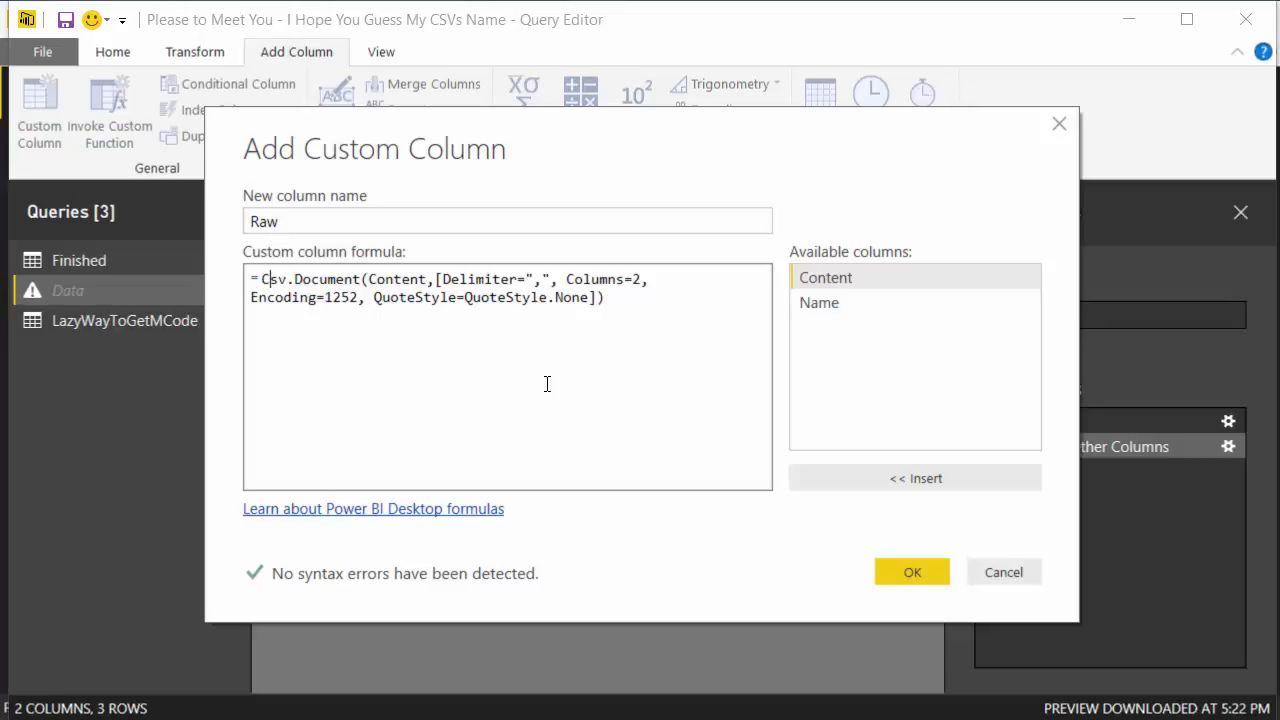
{"action": "key", "text": "Left"}
{"action": "key", "text": "Left"}
{"action": "key", "text": "Left"}
{"action": "key", "text": "Right"}
{"action": "key", "text": "Right"}
{"action": "key", "text": "Right"}
{"action": "key", "text": "Right"}
{"action": "left_click_drag", "start_coordinate": [598, 188], "coordinate": [808, 190]}
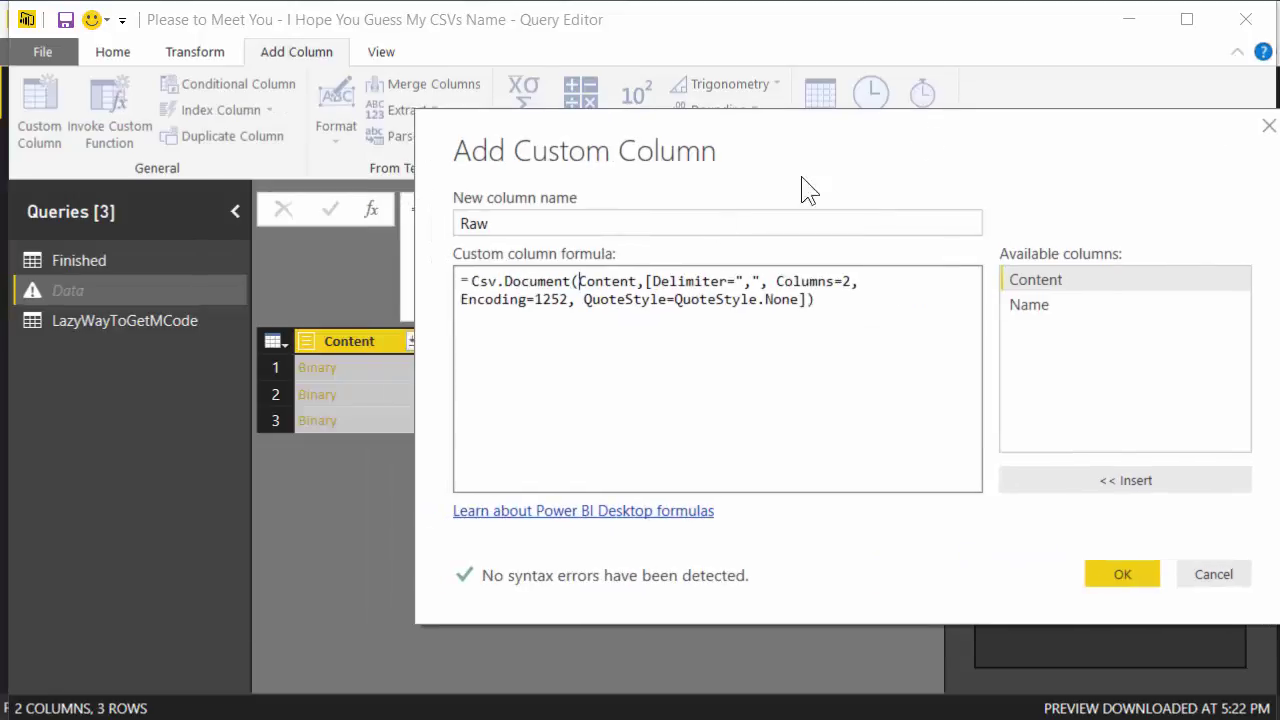
Replace the hard-coded Content argument with the [Content] column reference
{"action": "left_click", "coordinate": [646, 281]}
{"action": "key", "text": "shift+Right"}
{"action": "key", "text": "shift+Right"}
{"action": "key", "text": "shift+Right"}
{"action": "key", "text": "shift+Right"}
{"action": "key", "text": "shift+Right"}
{"action": "key", "text": "shift+Right"}
{"action": "key", "text": "shift+Right"}
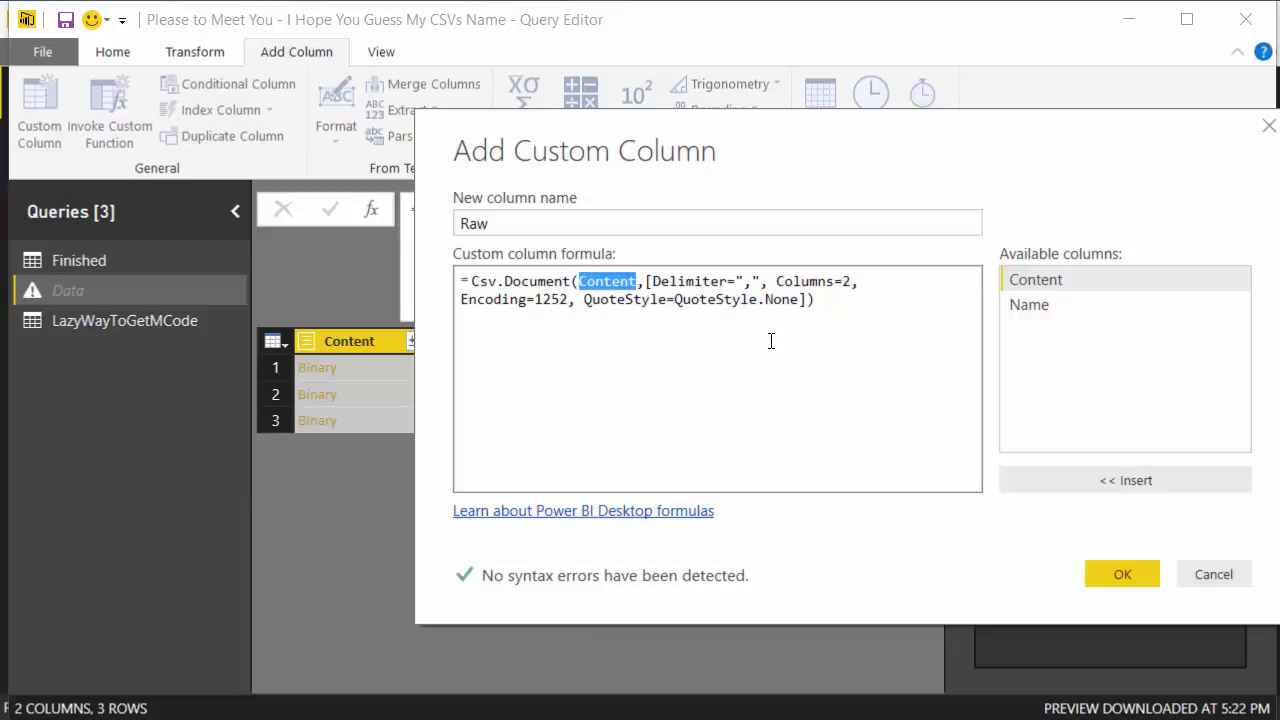
{"action": "key", "text": "Delete"}
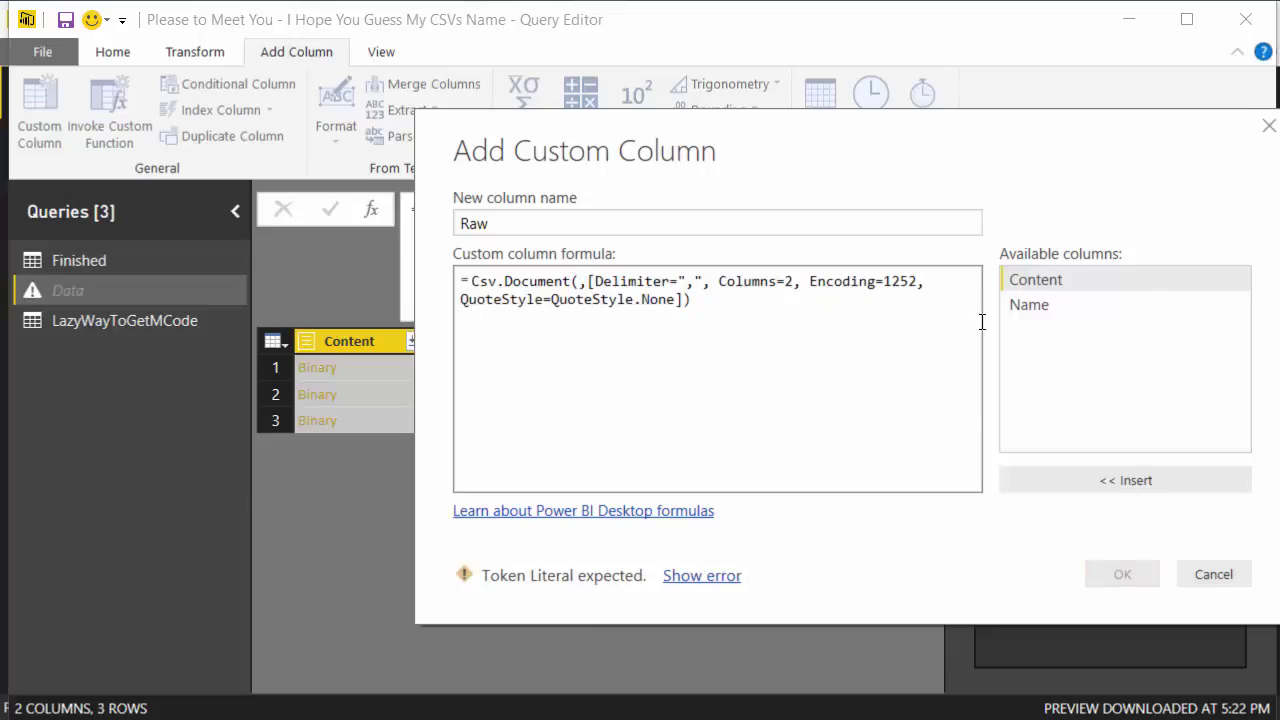
{"action": "left_click", "coordinate": [1085, 282]}
{"action": "double_click", "coordinate": [1085, 282]}
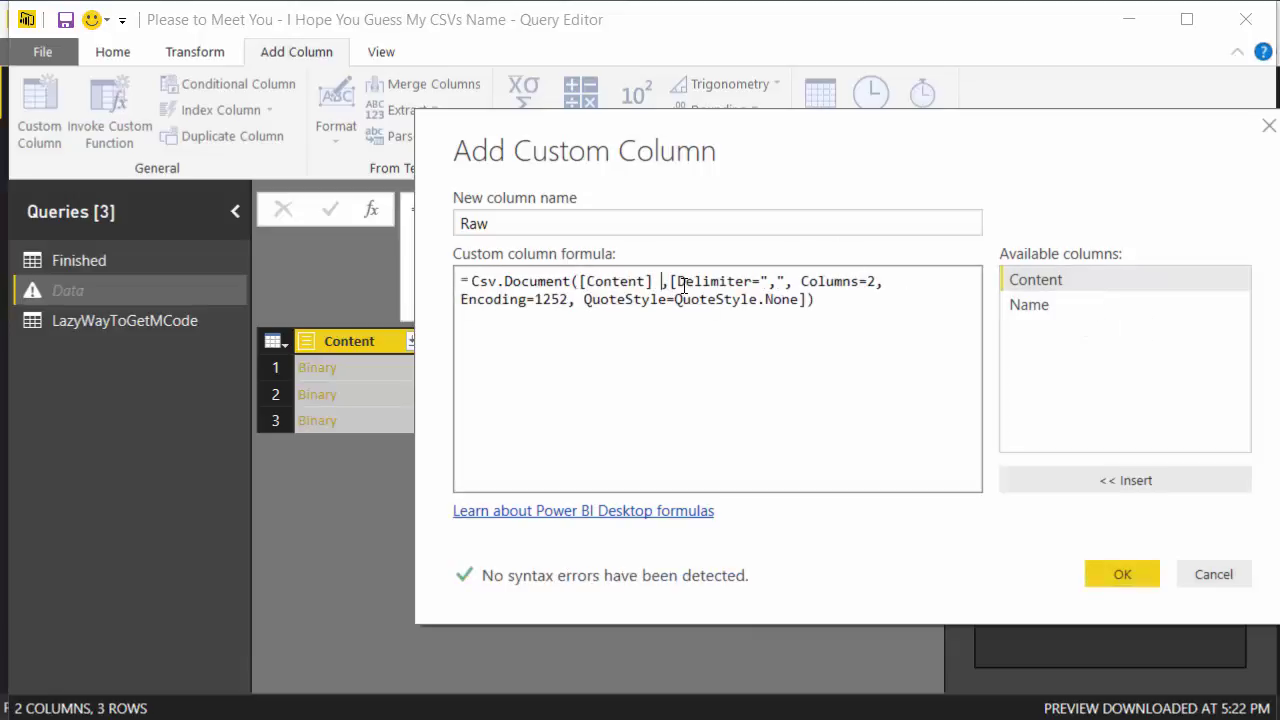
{"action": "key", "text": "Left"}
{"action": "key", "text": "Left"}
{"action": "key", "text": "Left"}
{"action": "key", "text": "Left"}
{"action": "key", "text": "Left"}
{"action": "key", "text": "Left"}
{"action": "key", "text": "Left"}
{"action": "key", "text": "Left"}
{"action": "key", "text": "Left"}
{"action": "key", "text": "Left"}
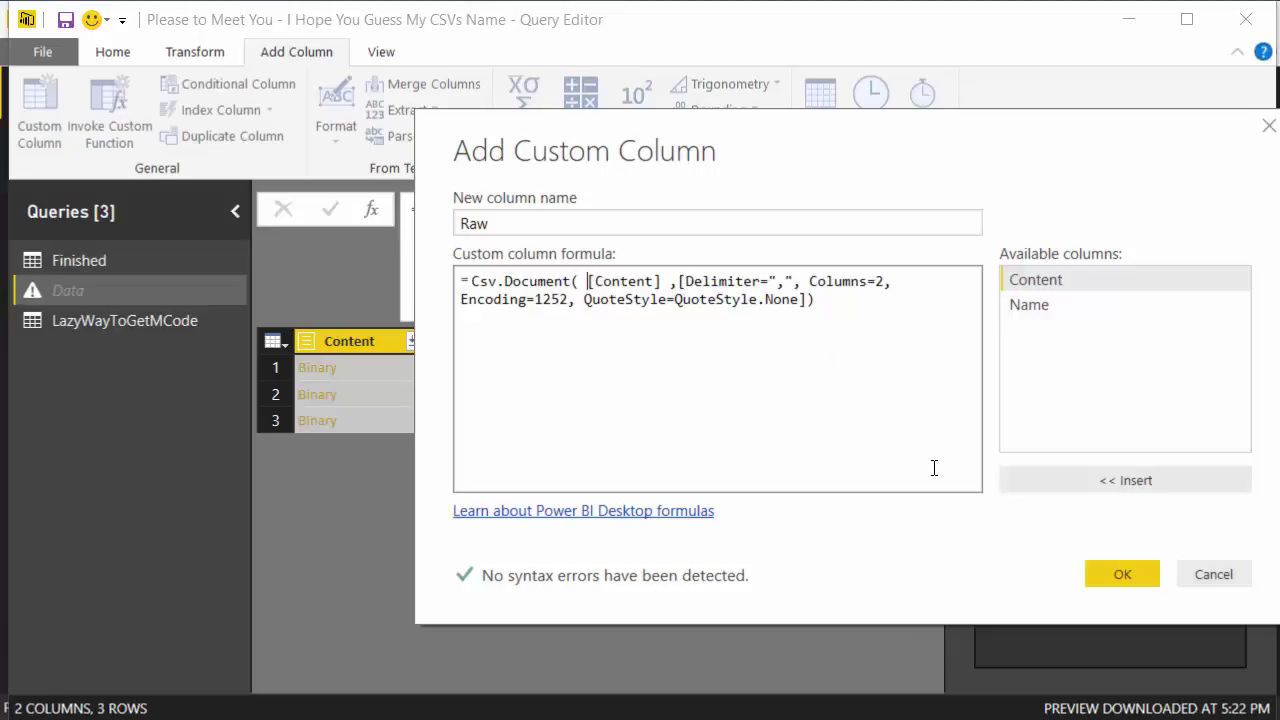
Create the Raw column and preview Month-01.csv's parsed Store and Sales table
{"action": "left_click", "coordinate": [1099, 576]}
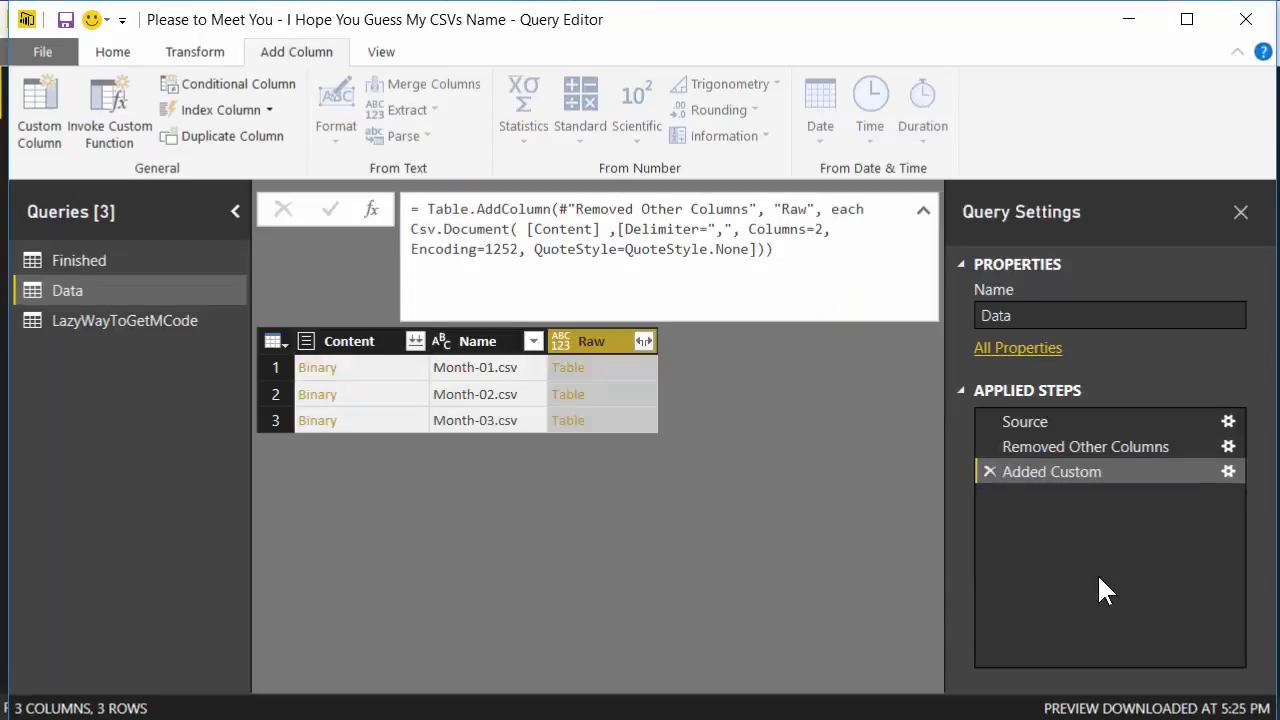
{"action": "left_click", "coordinate": [354, 368]}
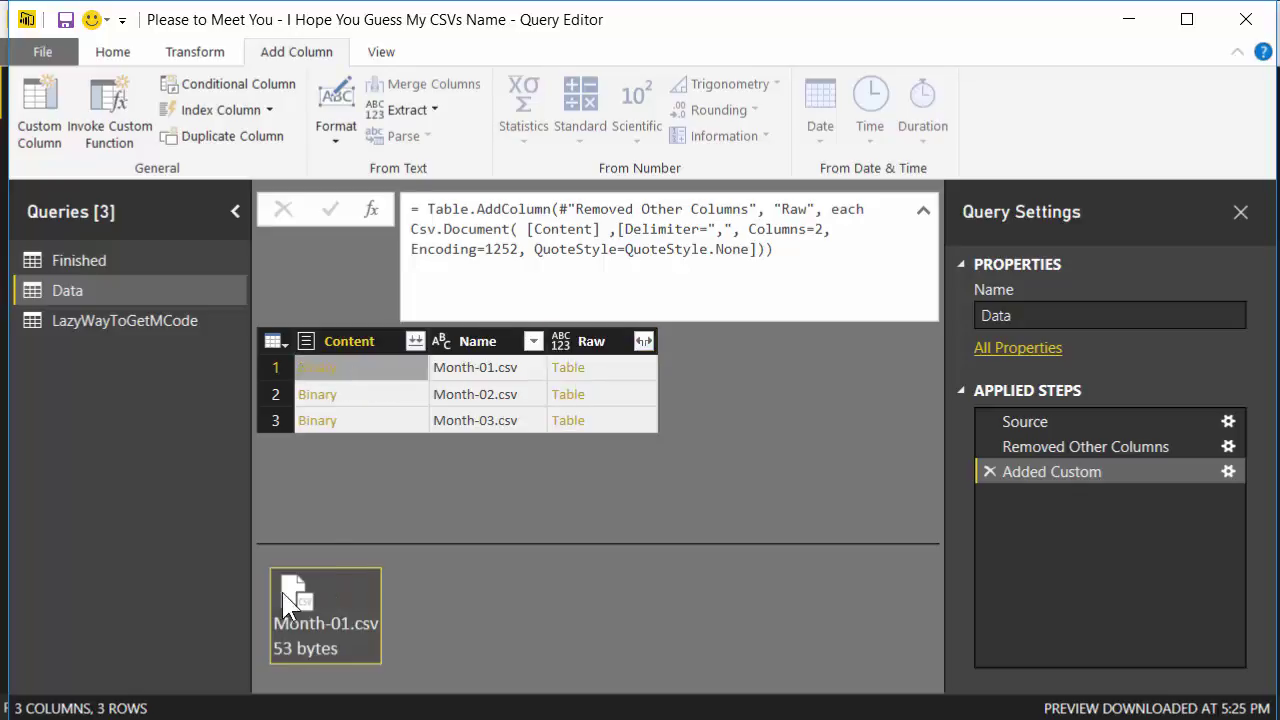
{"action": "left_click", "coordinate": [617, 370]}
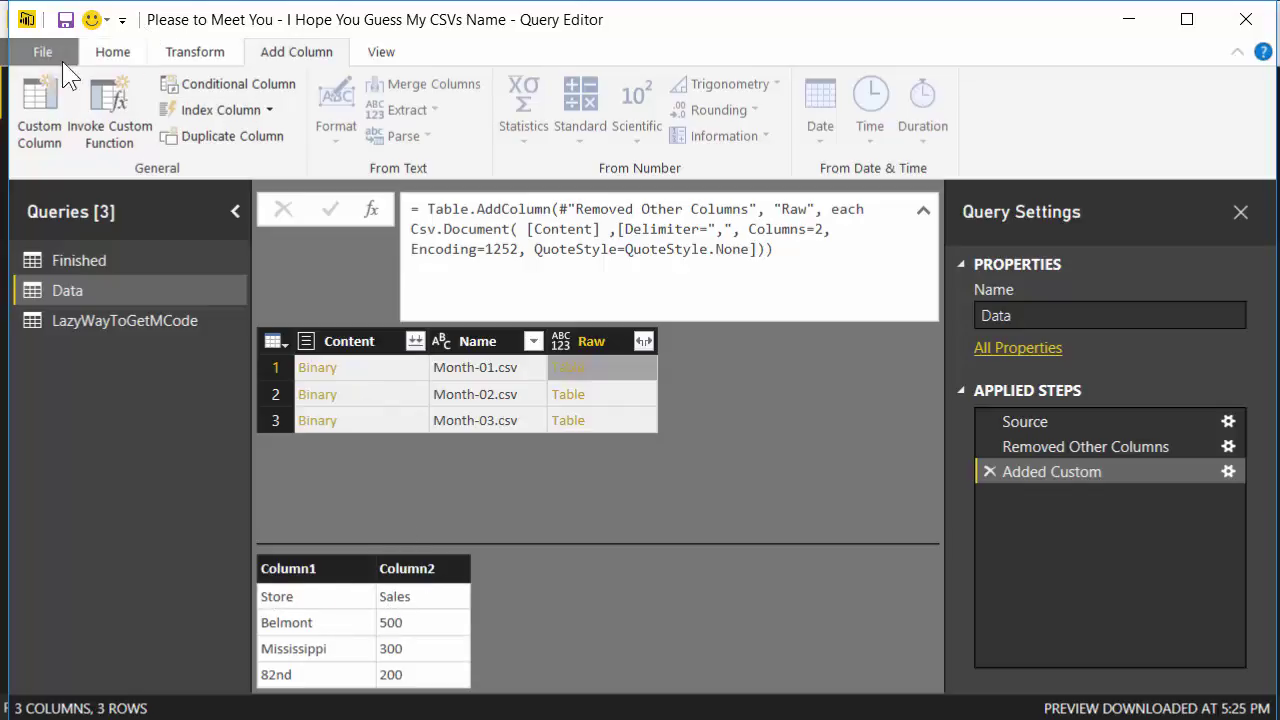
Add a WithHeaders custom column using the formula Table.PromoteHeaders([Raw])
{"action": "left_click", "coordinate": [55, 86]}
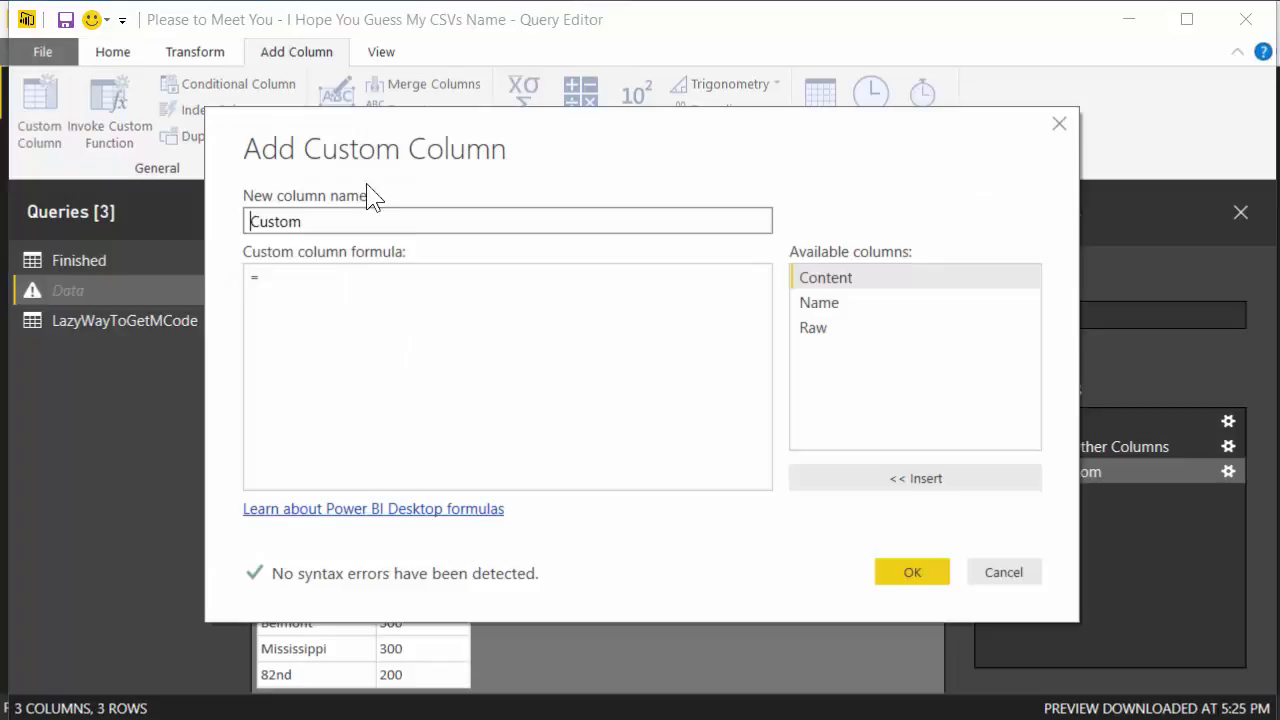
{"action": "double_click", "coordinate": [395, 218]}
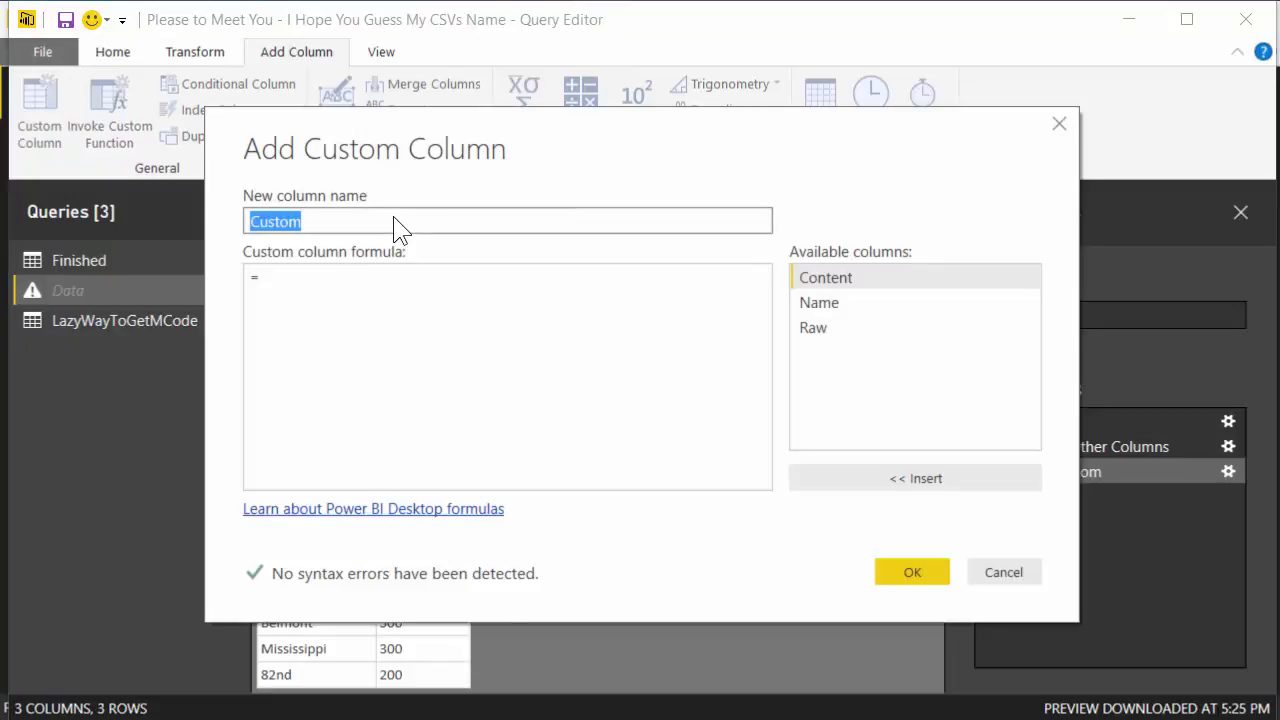
{"action": "type", "text": "WithHeaders"}
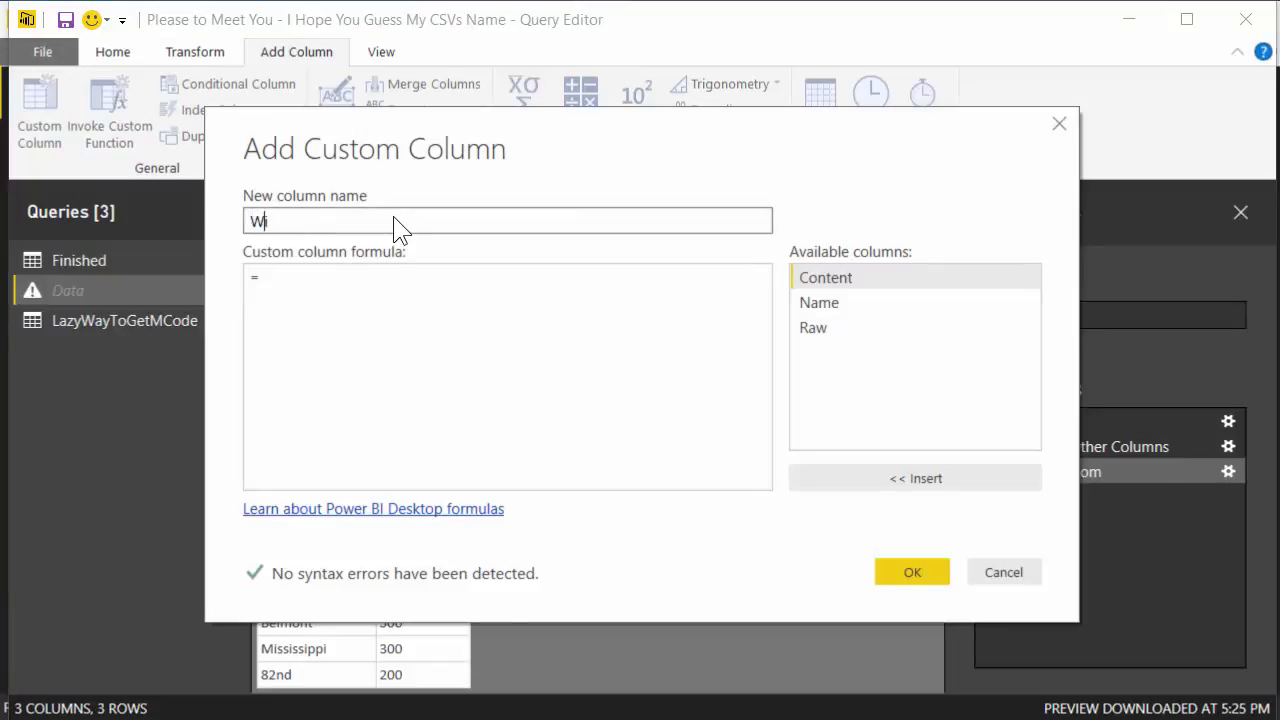
{"action": "left_click", "coordinate": [394, 274]}
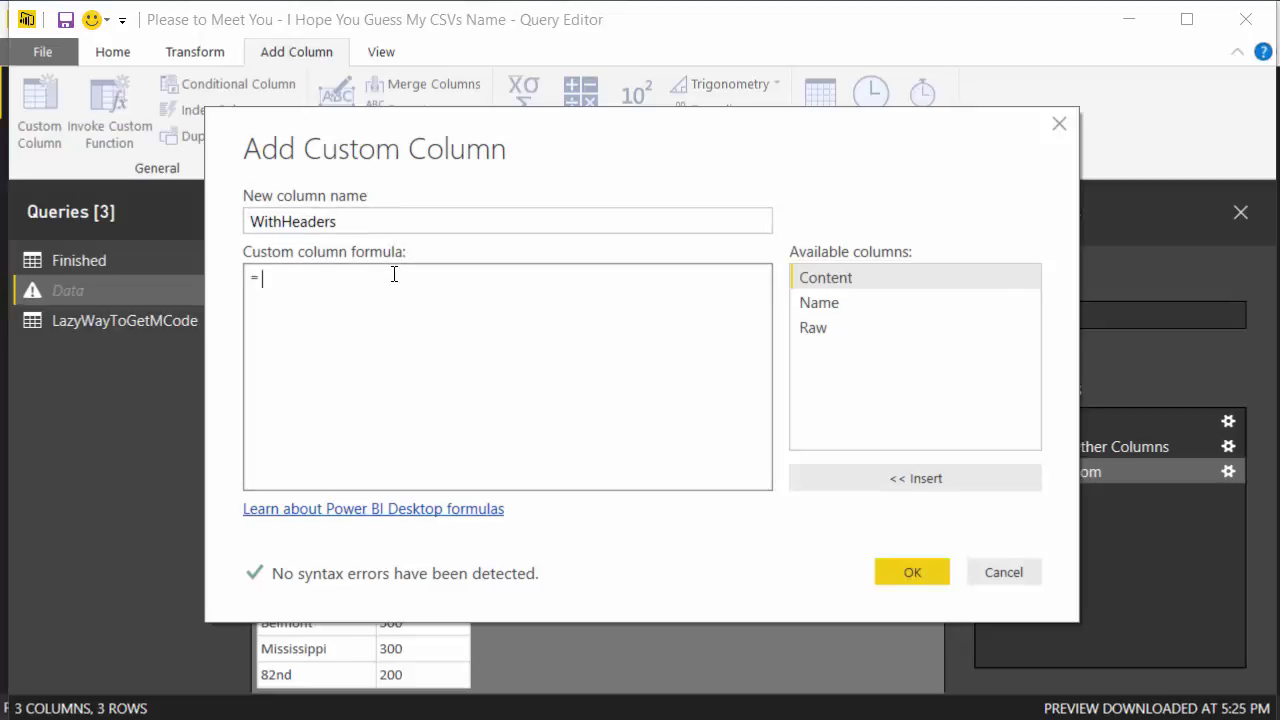
{"action": "type", "text": "Table.PromoteHeaders("}
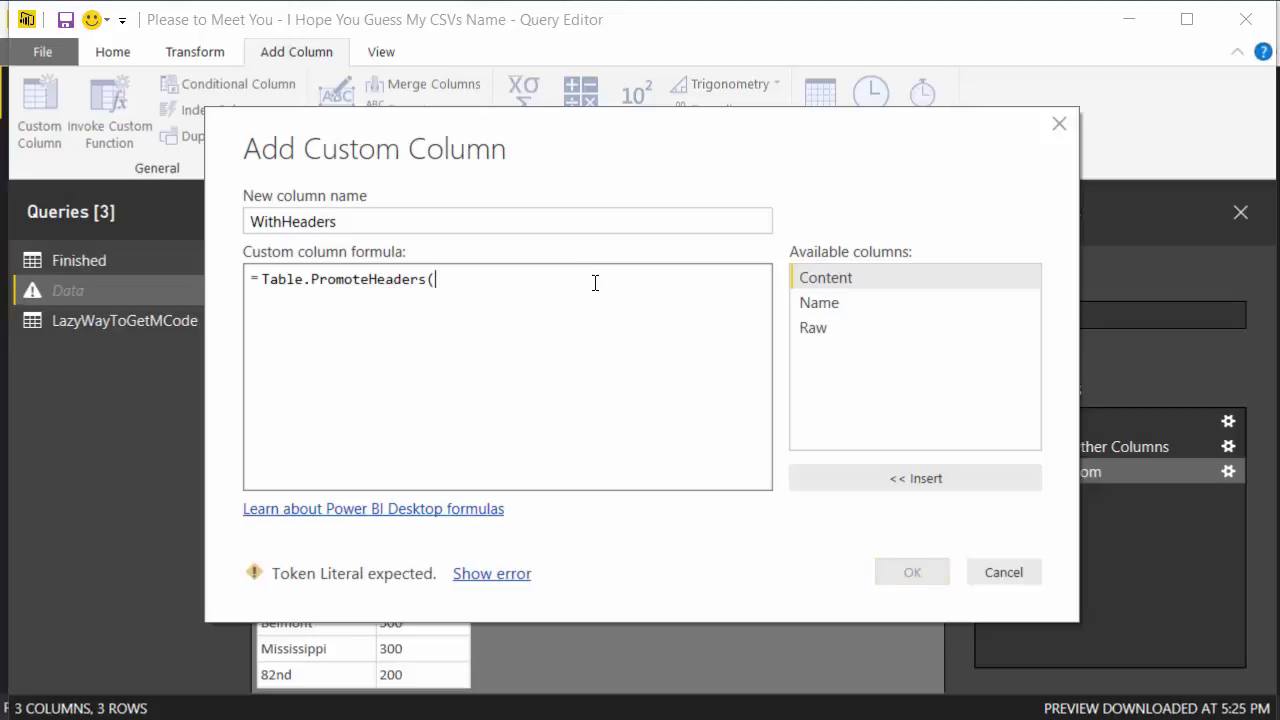
{"action": "double_click", "coordinate": [814, 330]}
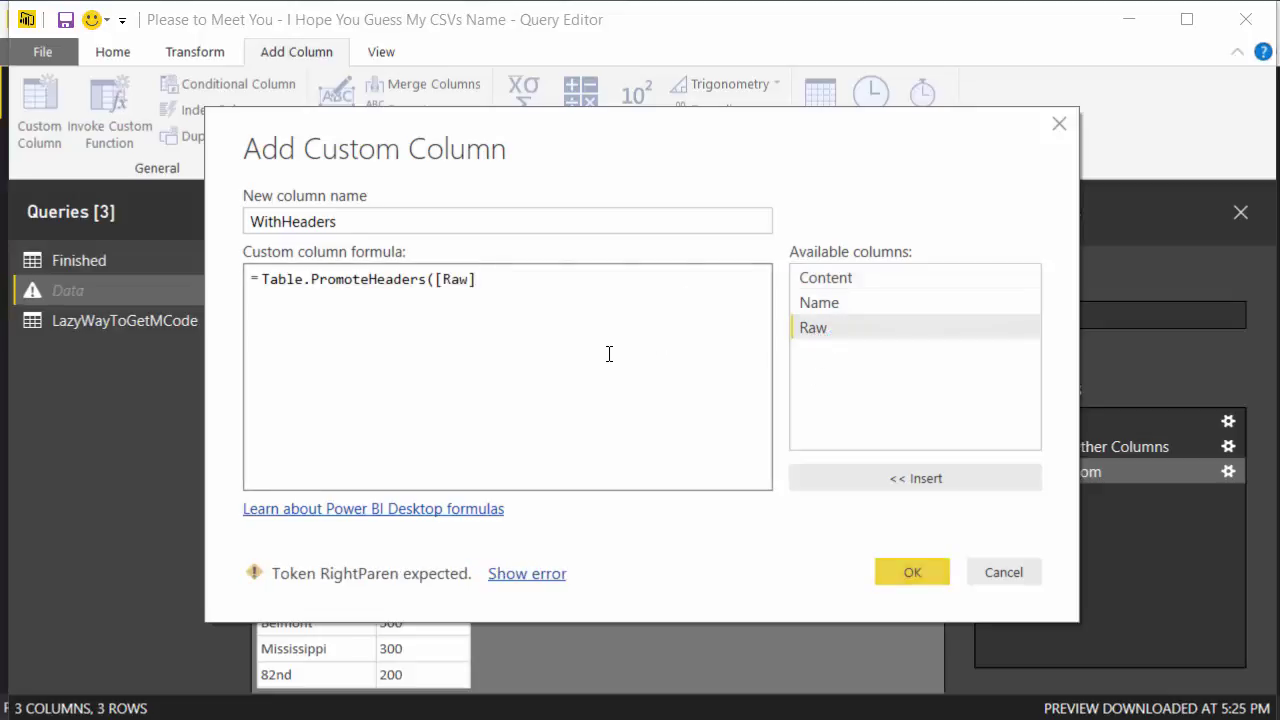
{"action": "type", "text": ")"}
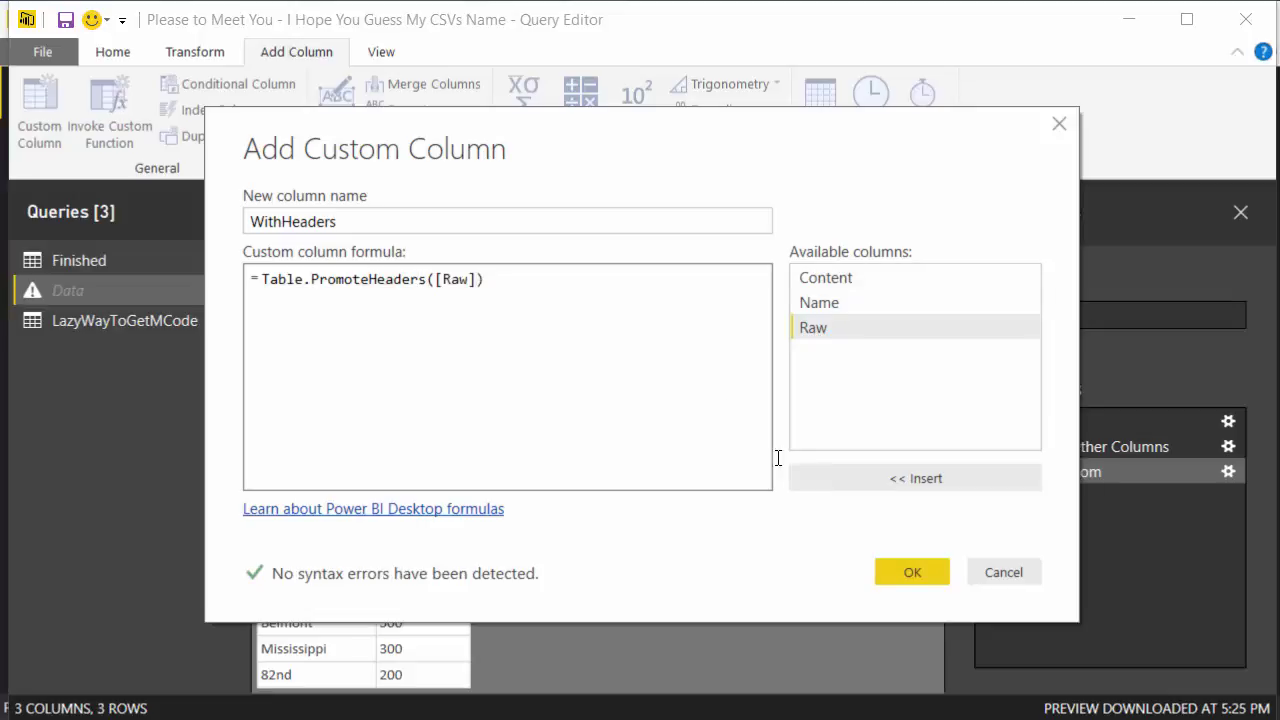
{"action": "left_click", "coordinate": [897, 575]}
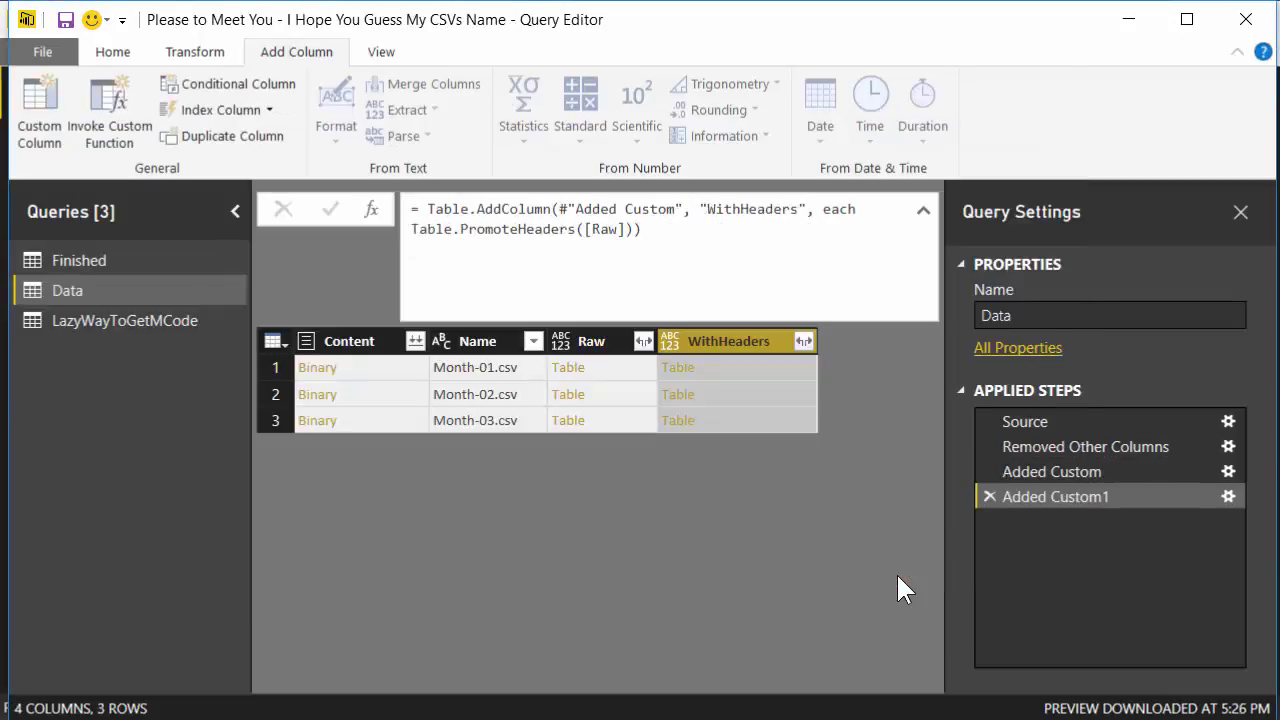
{"action": "left_click", "coordinate": [719, 368]}
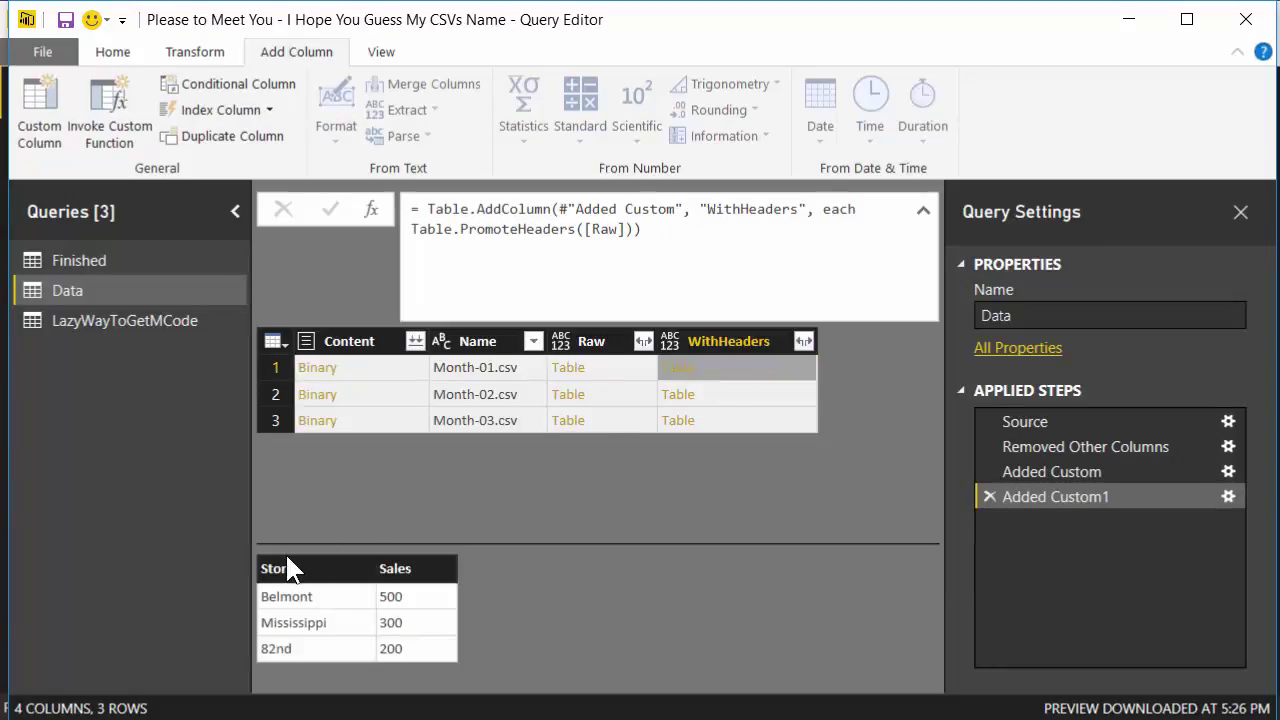
{"action": "left_click", "coordinate": [626, 369]}
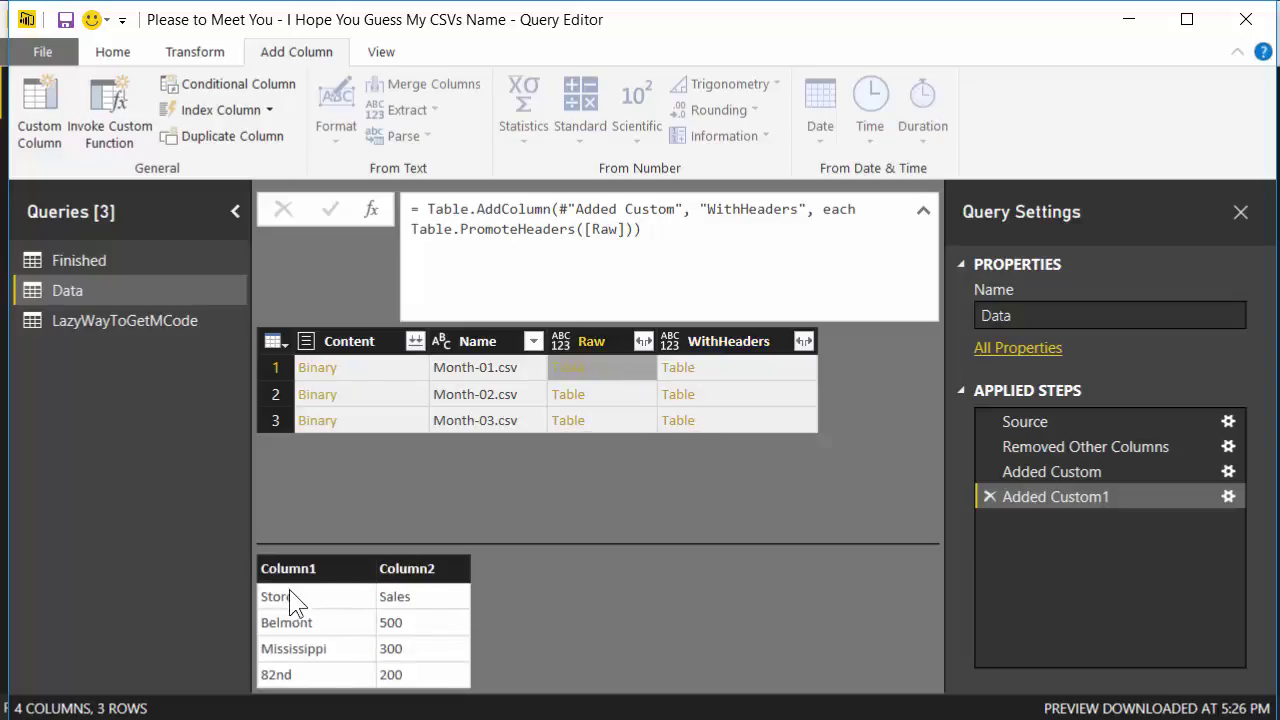
{"action": "left_click", "coordinate": [717, 367]}
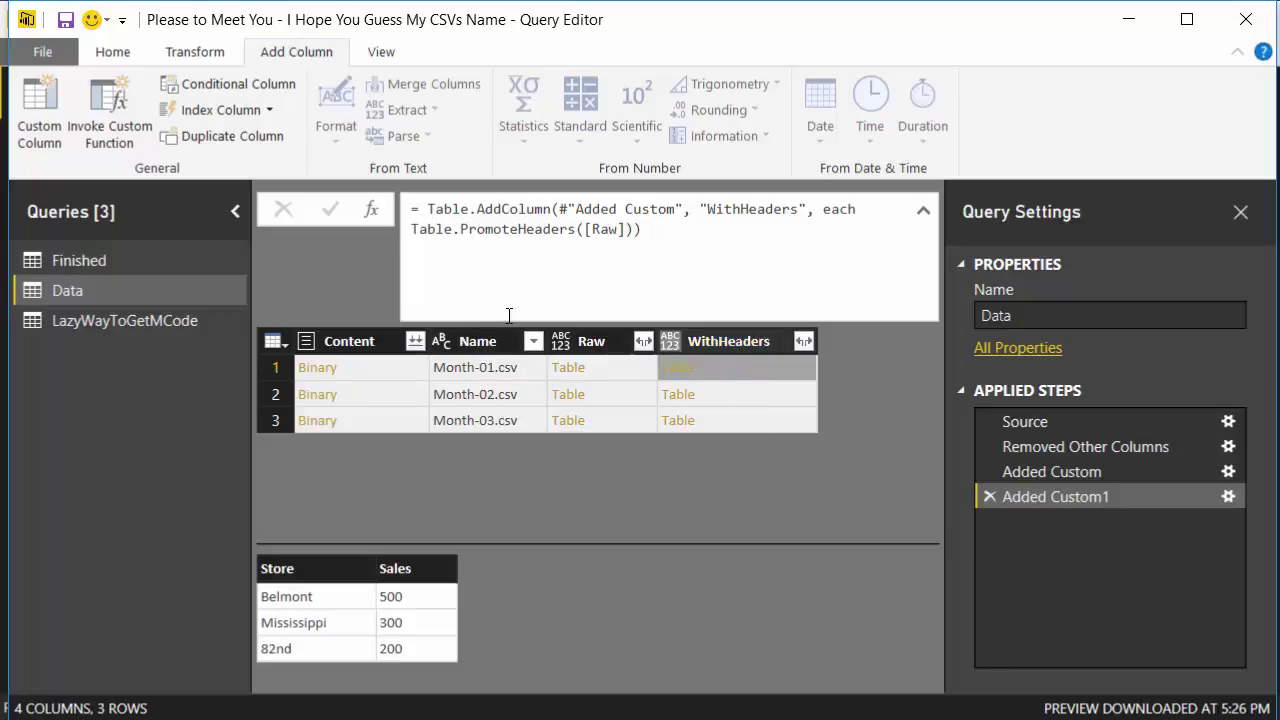
Remove every column except Name and WithHeaders, then preview the first file's nested table
{"action": "left_click", "coordinate": [477, 343]}
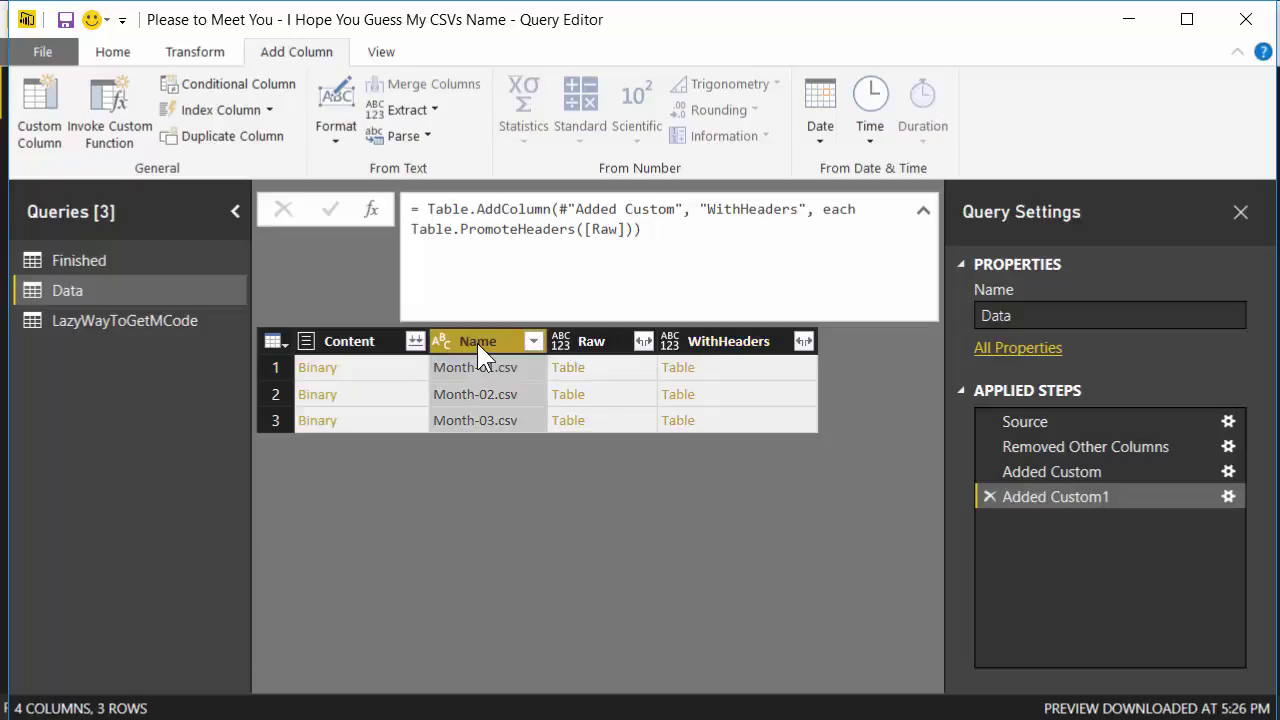
{"action": "left_click", "coordinate": [731, 341], "text": "ctrl"}
{"action": "right_click", "coordinate": [731, 341]}
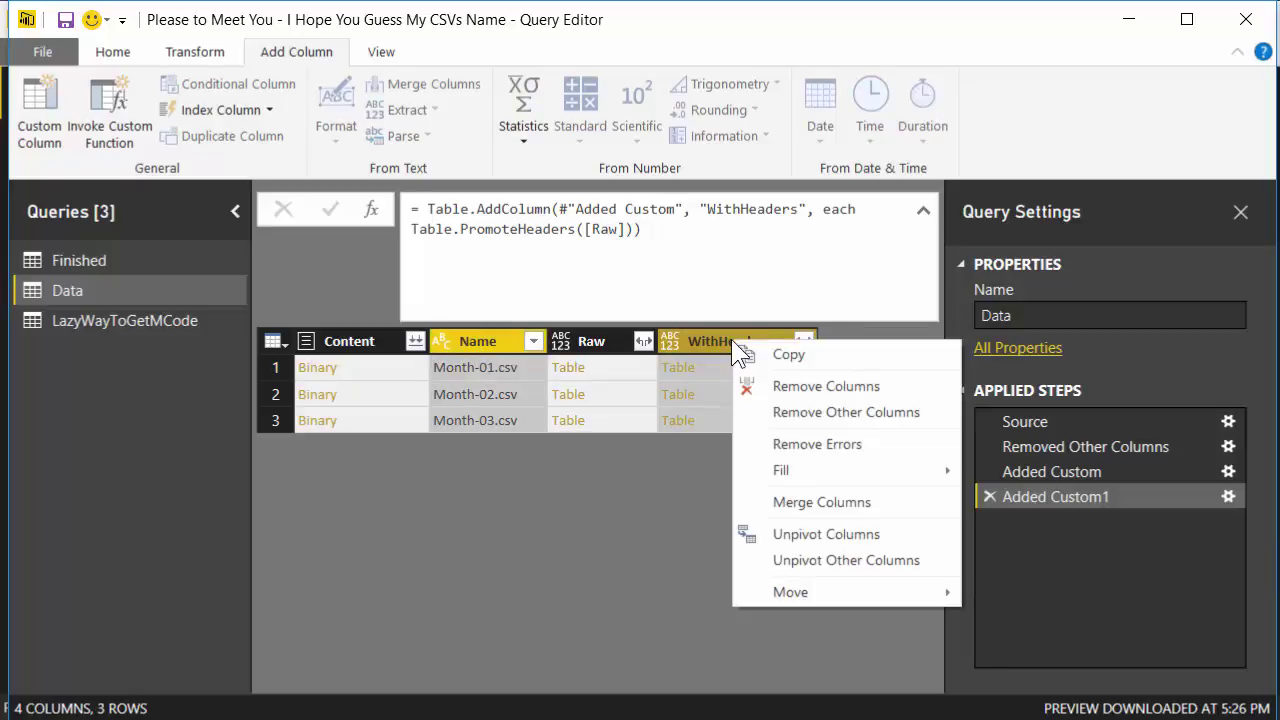
{"action": "left_click", "coordinate": [797, 414]}
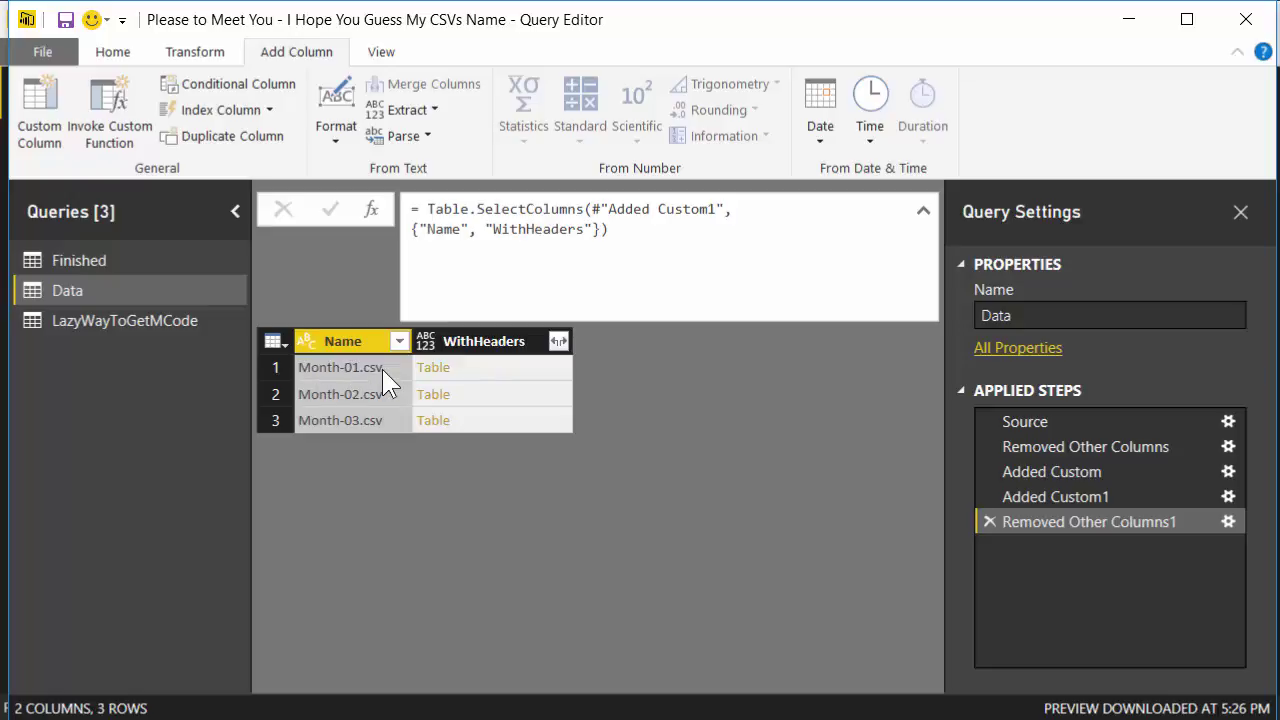
{"action": "left_click", "coordinate": [497, 368]}
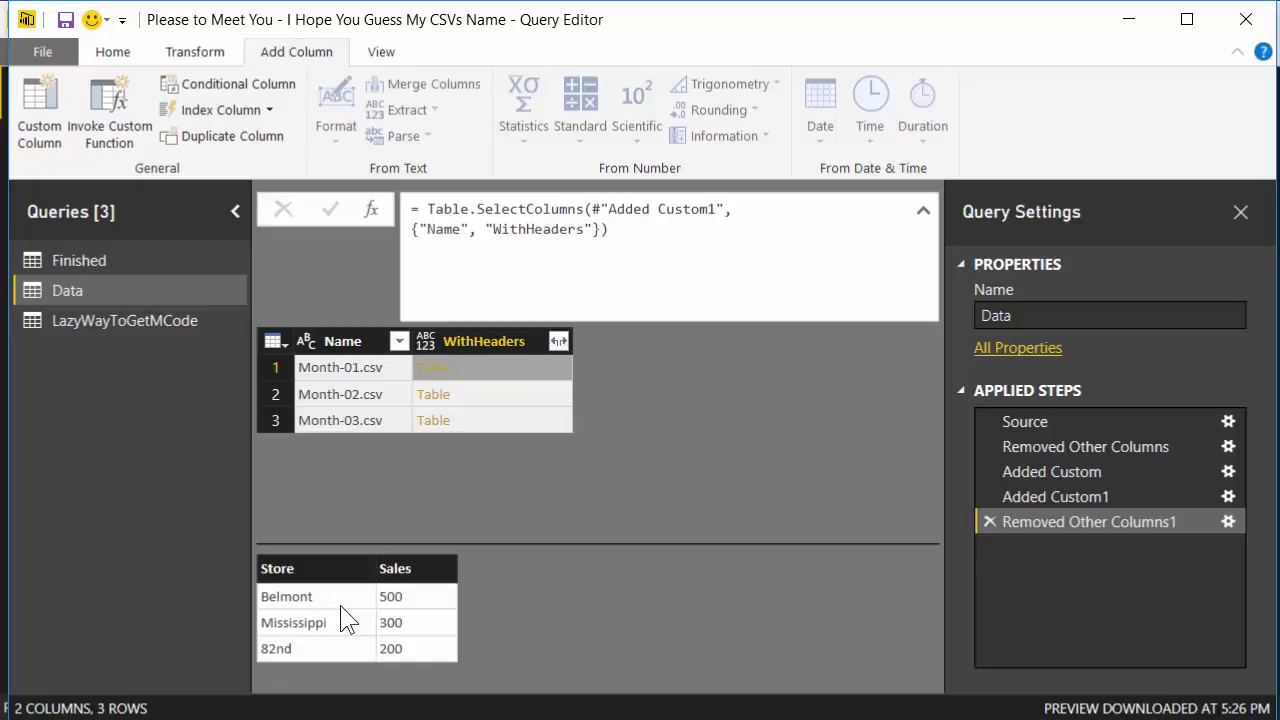
Rename the Name column to SourceCSV
{"action": "right_click", "coordinate": [344, 343]}
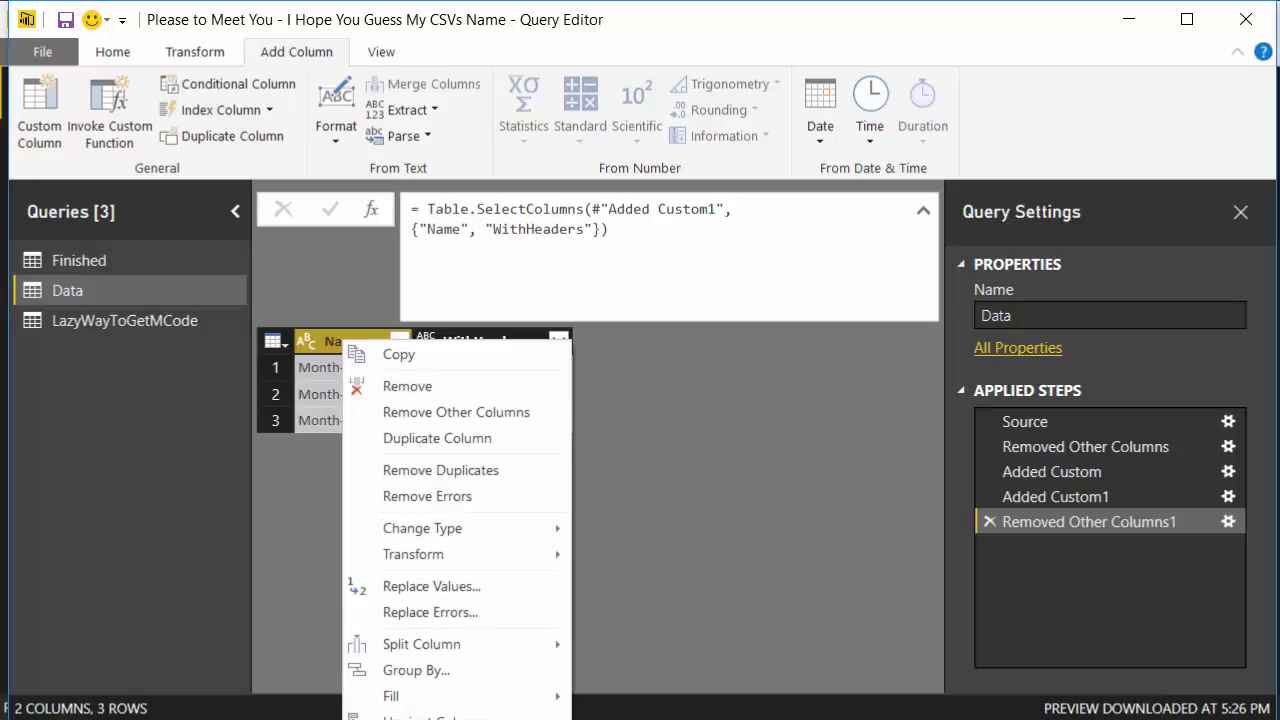
{"action": "key", "text": "F2"}
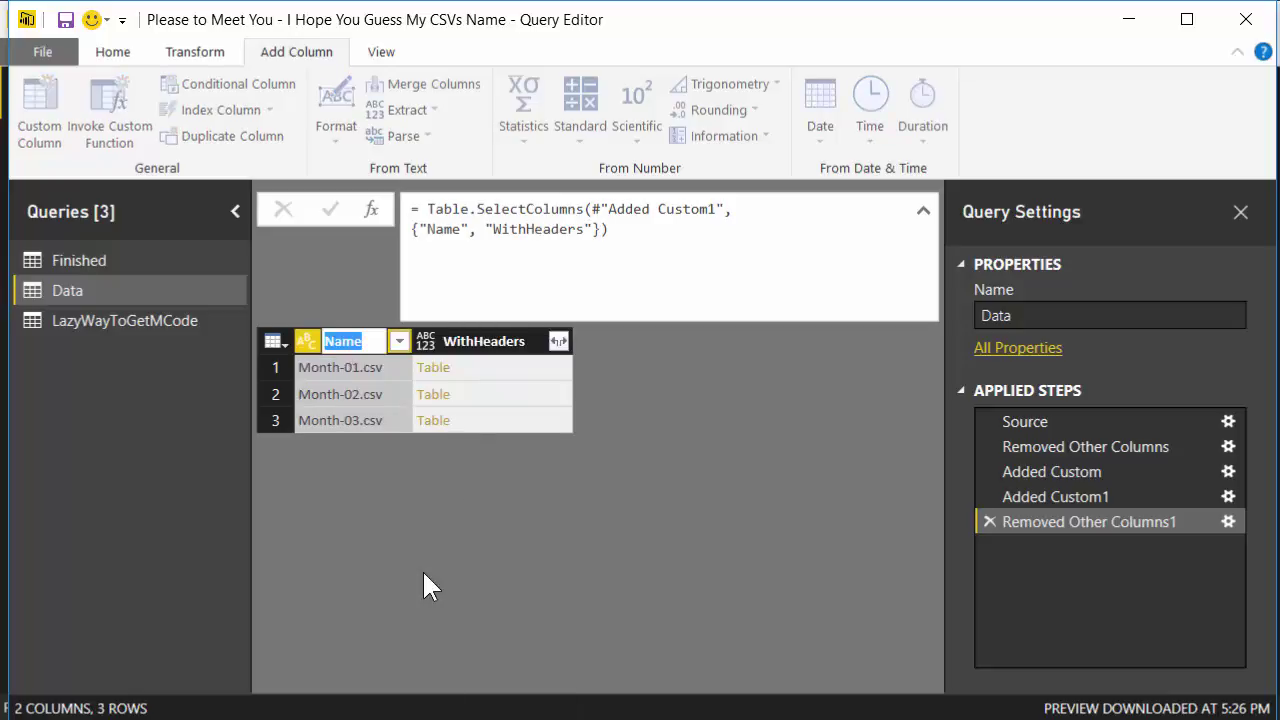
{"action": "type", "text": "SourceCSV"}
{"action": "key", "text": "Return"}
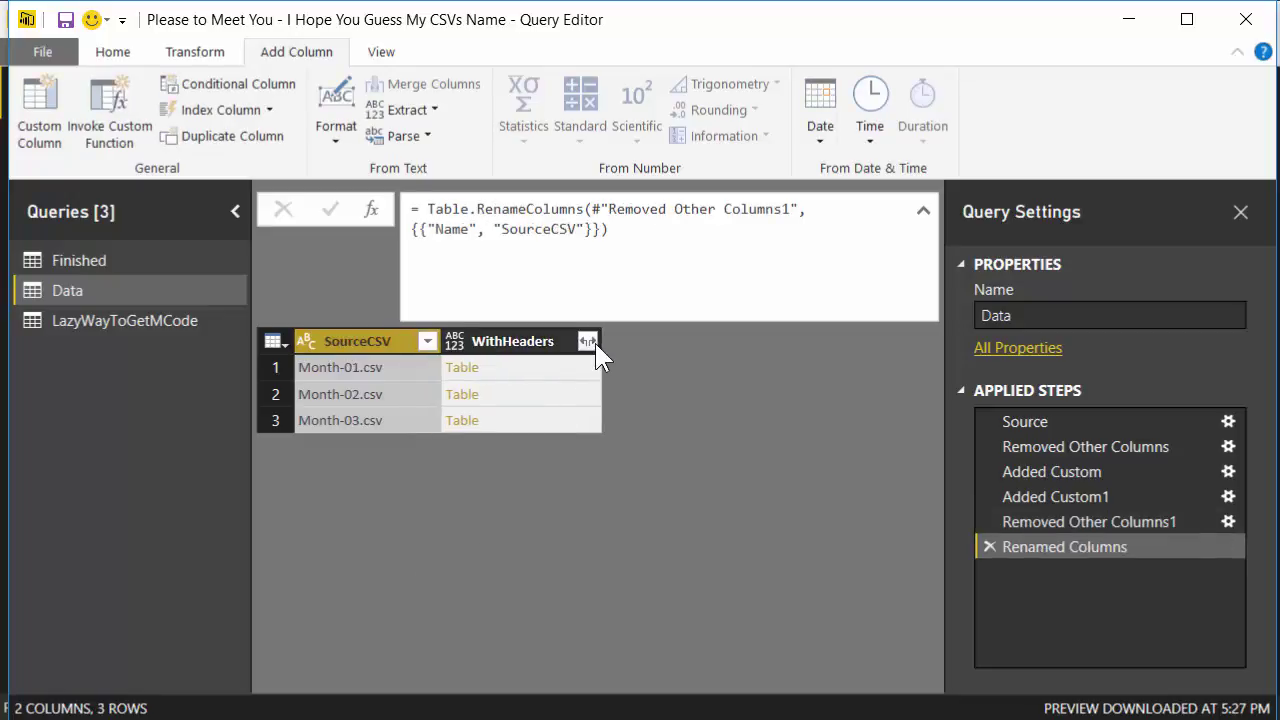
Expand WithHeaders into Store and Sales without the original column name prefix
{"action": "left_click", "coordinate": [584, 342]}
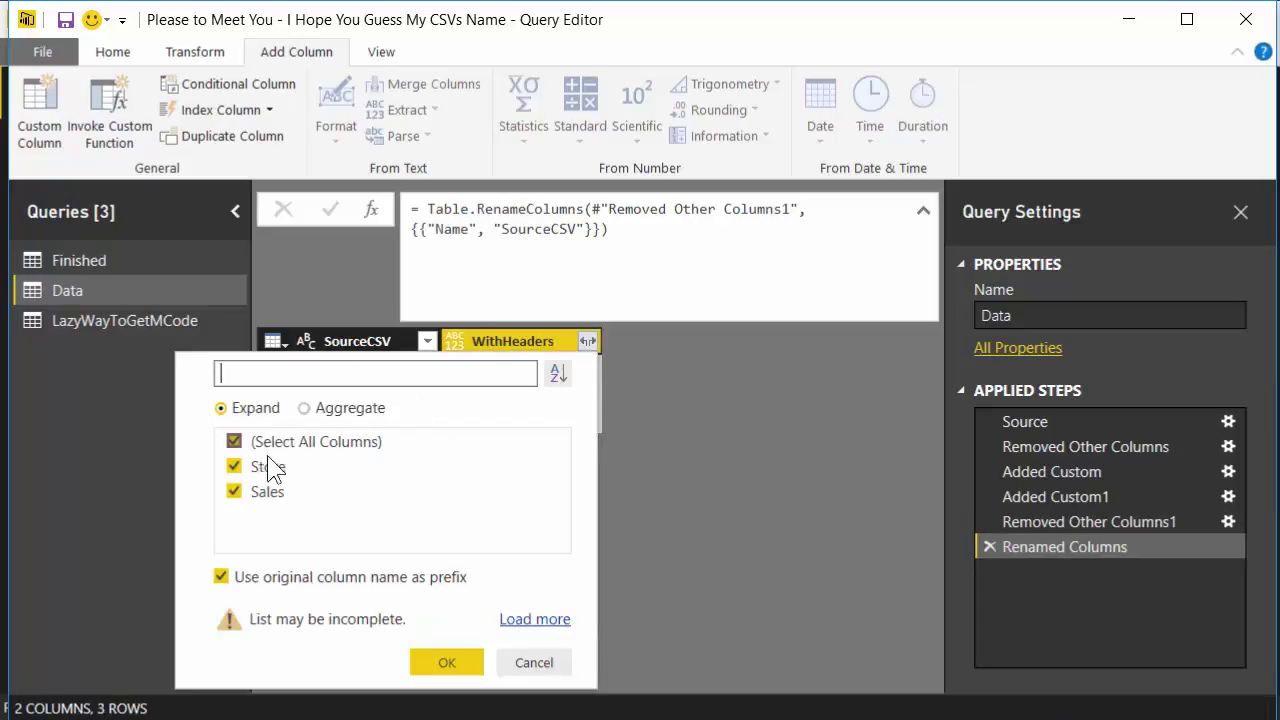
{"action": "left_click", "coordinate": [243, 572]}
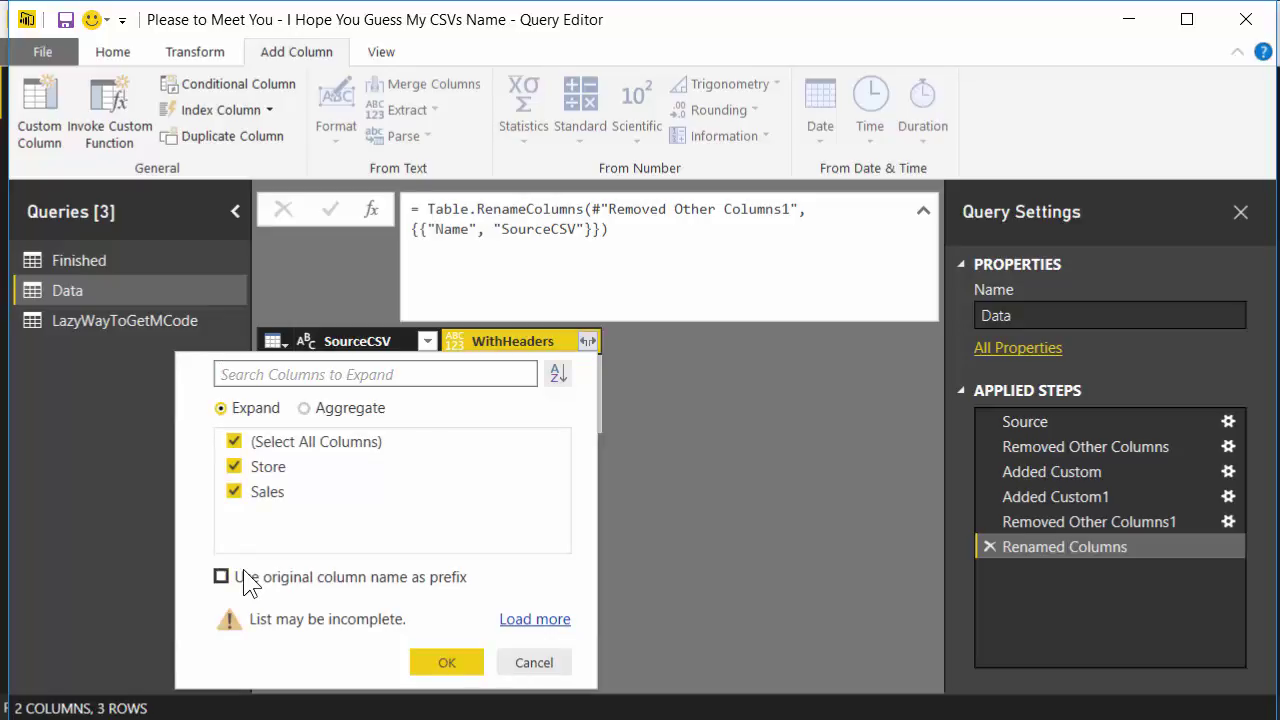
{"action": "left_click", "coordinate": [446, 662]}
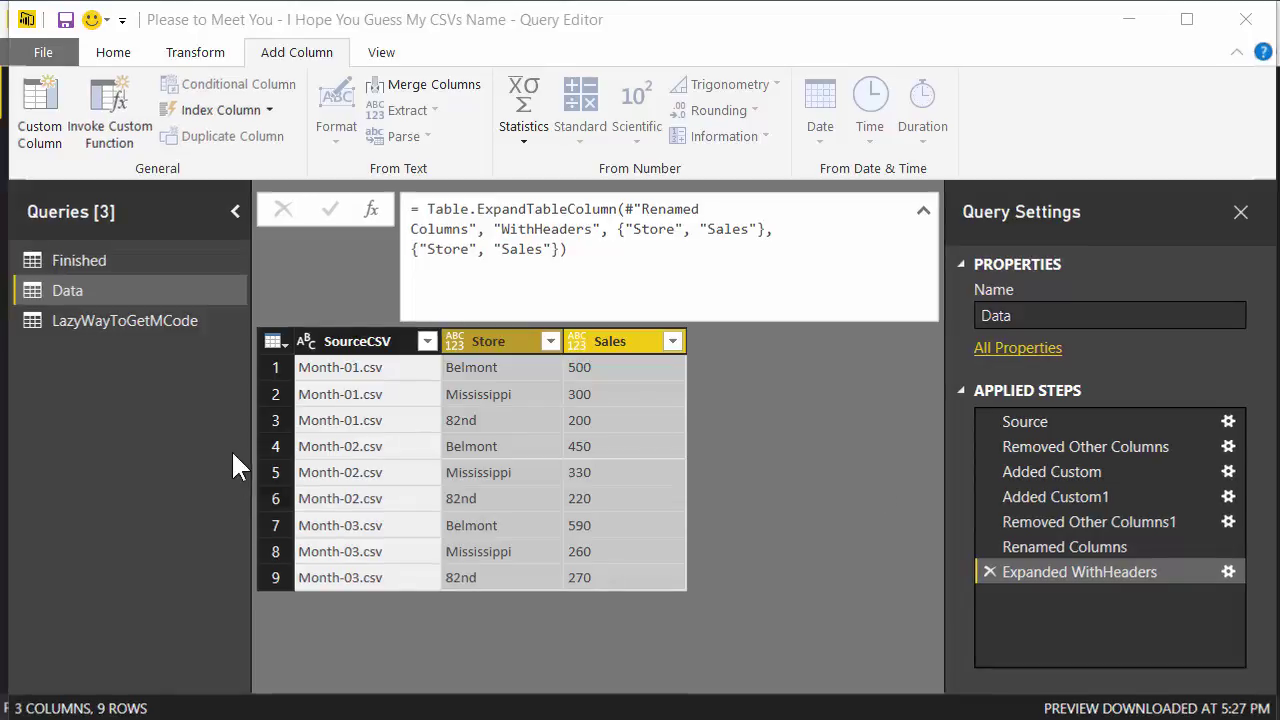
Turn off Enable load for the LazyWayToGetMCode helper query
{"action": "left_click", "coordinate": [121, 319]}
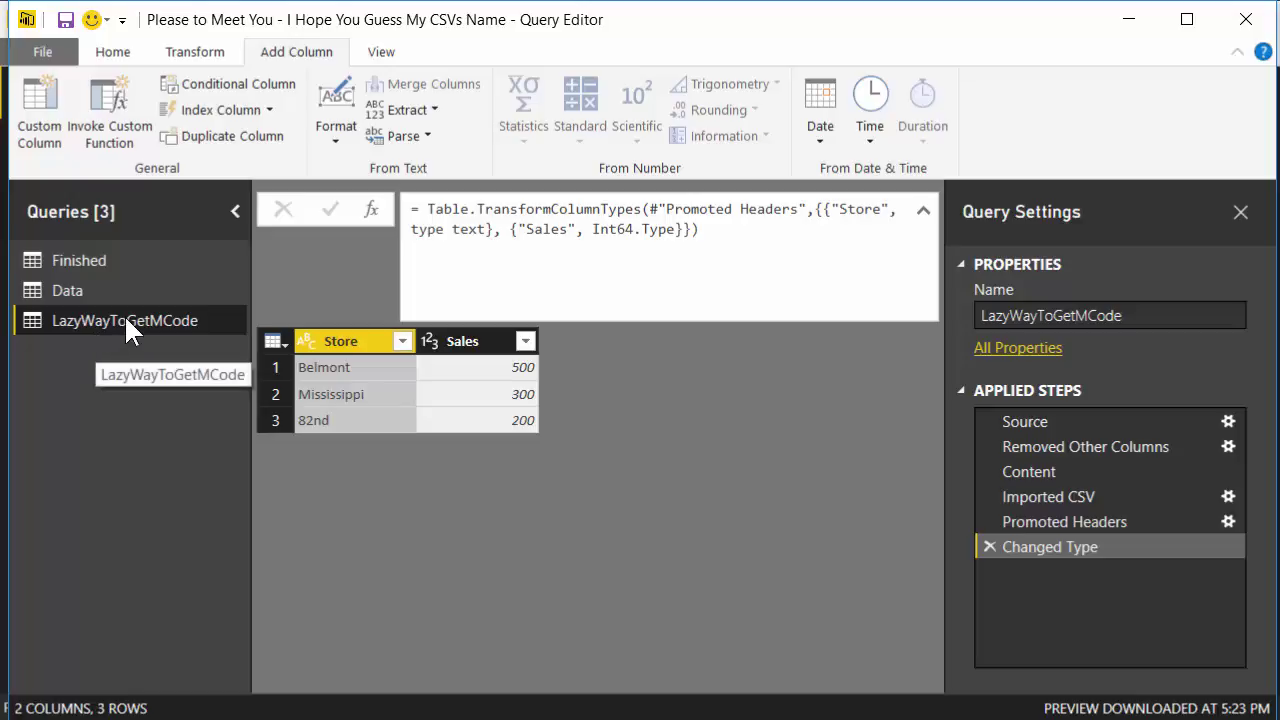
{"action": "right_click", "coordinate": [127, 321]}
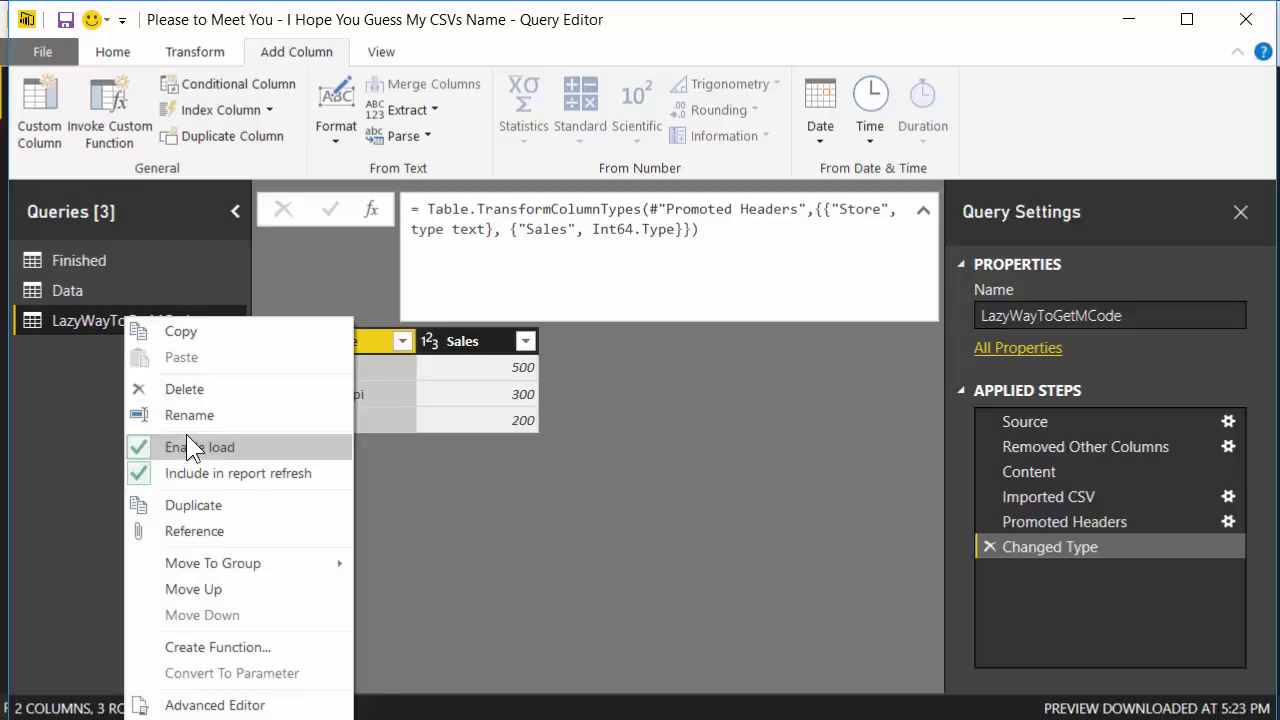
{"action": "left_click", "coordinate": [66, 429]}
{"action": "left_click", "coordinate": [113, 52]}
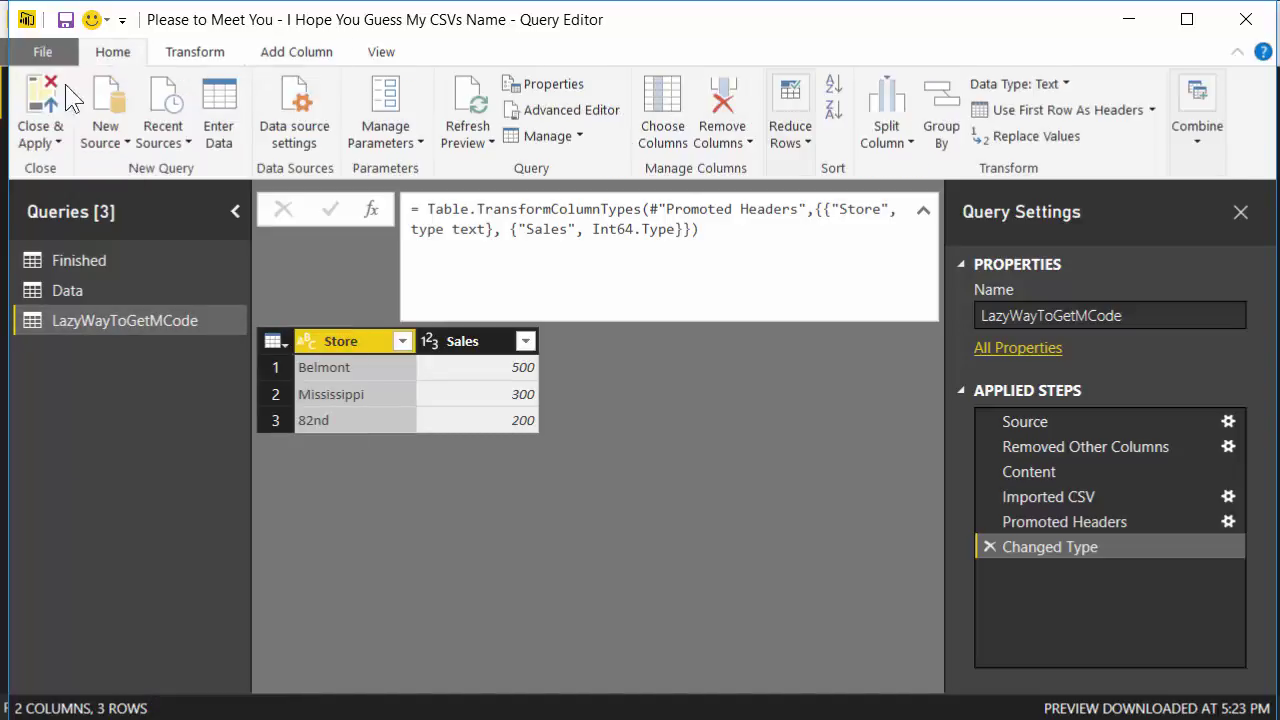
{"action": "right_click", "coordinate": [107, 324]}
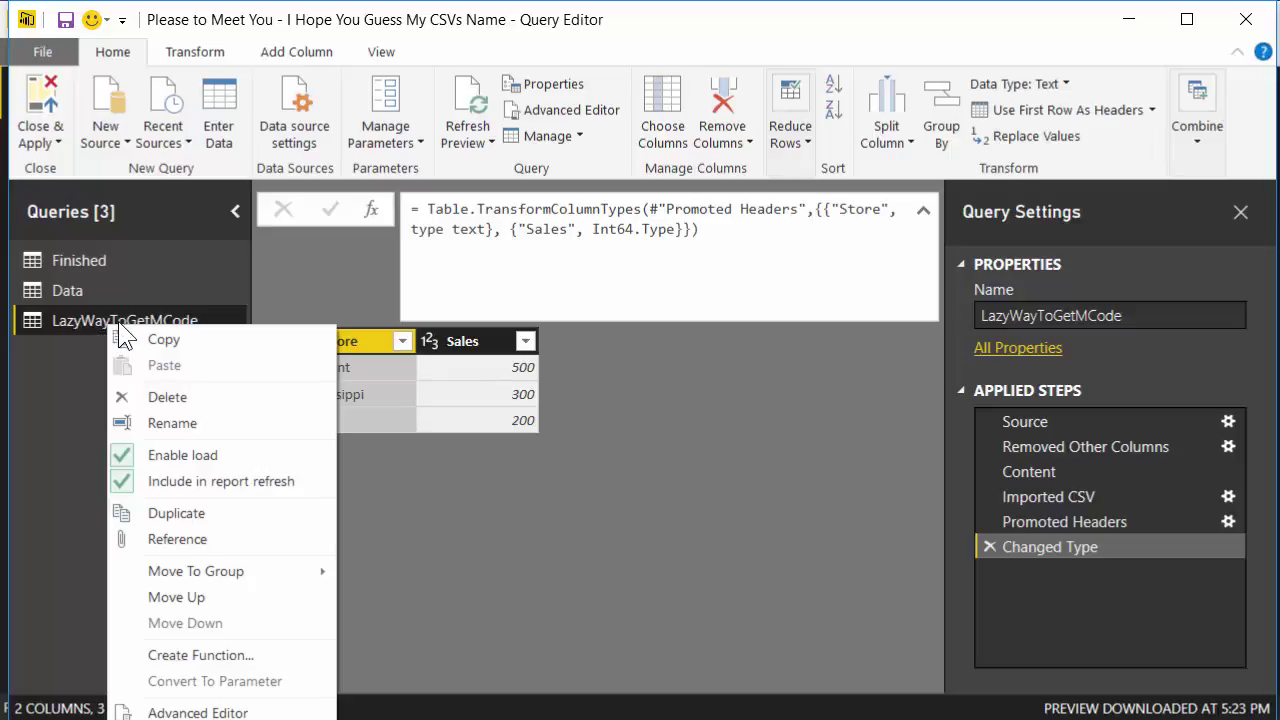
{"action": "left_click", "coordinate": [118, 458]}
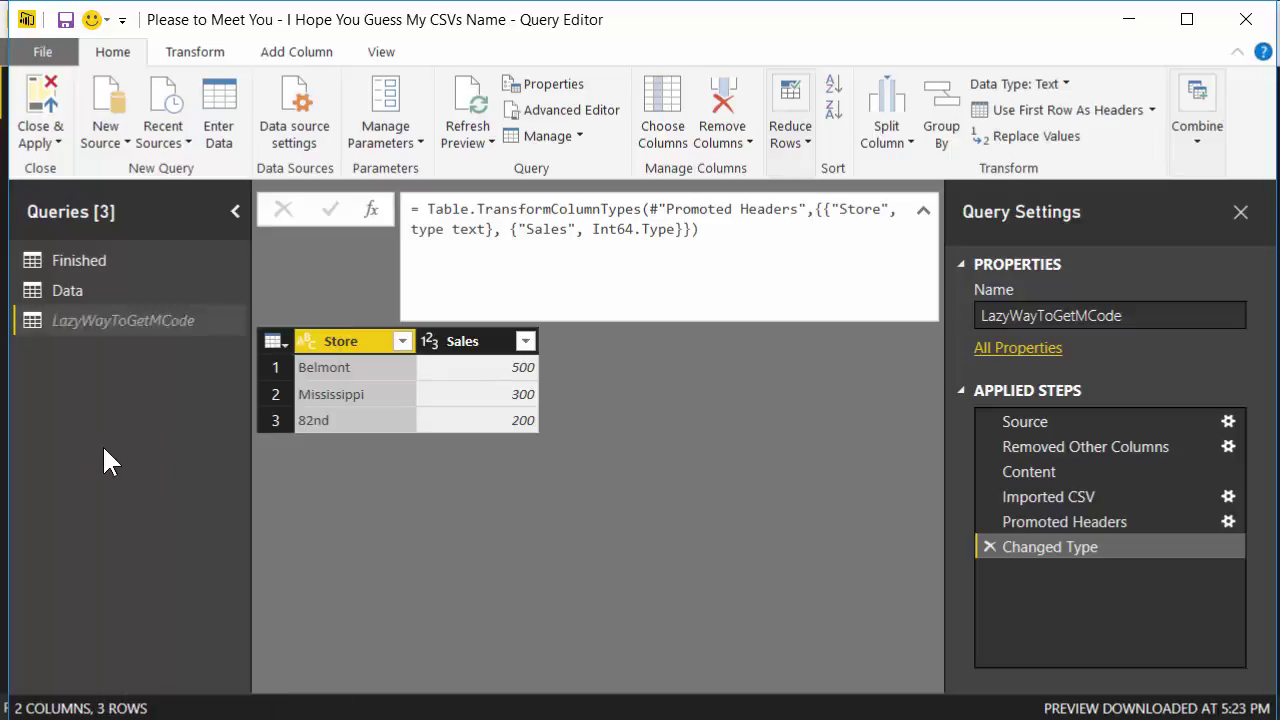
Delete the LazyWayToGetMCode query and confirm the deletion
{"action": "right_click", "coordinate": [124, 318]}
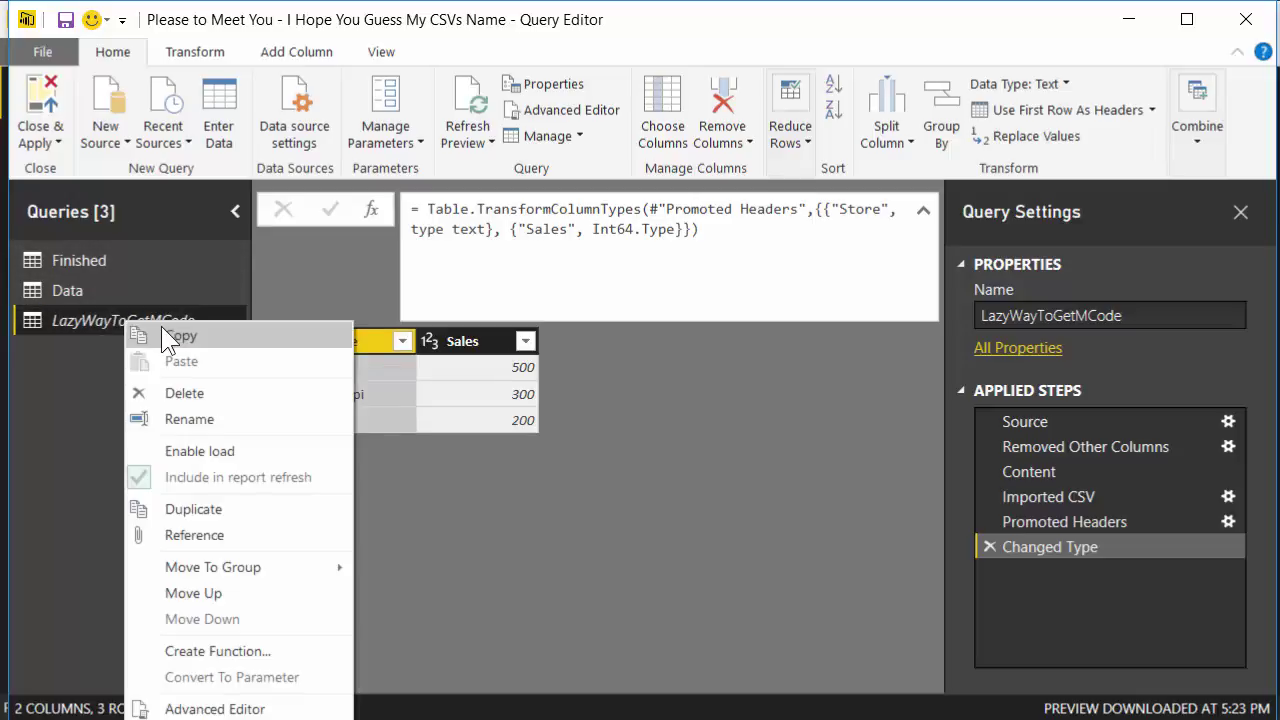
{"action": "left_click", "coordinate": [193, 393]}
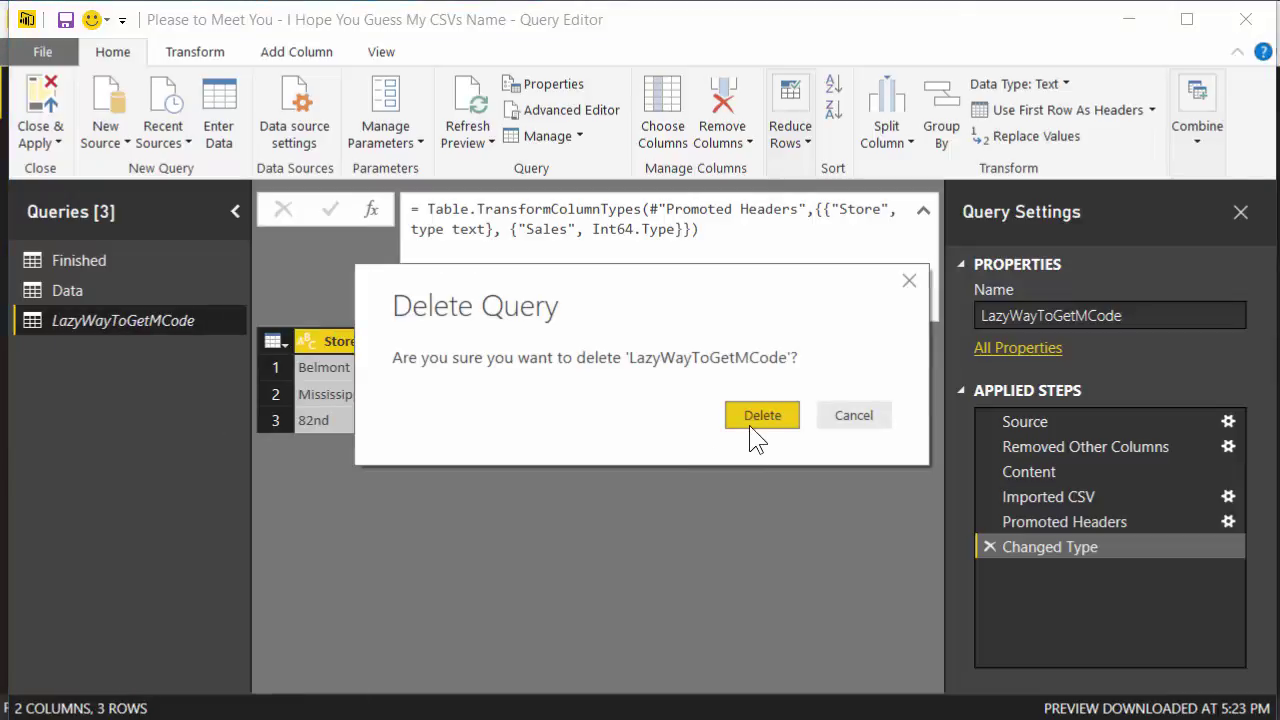
{"action": "left_click", "coordinate": [749, 425]}
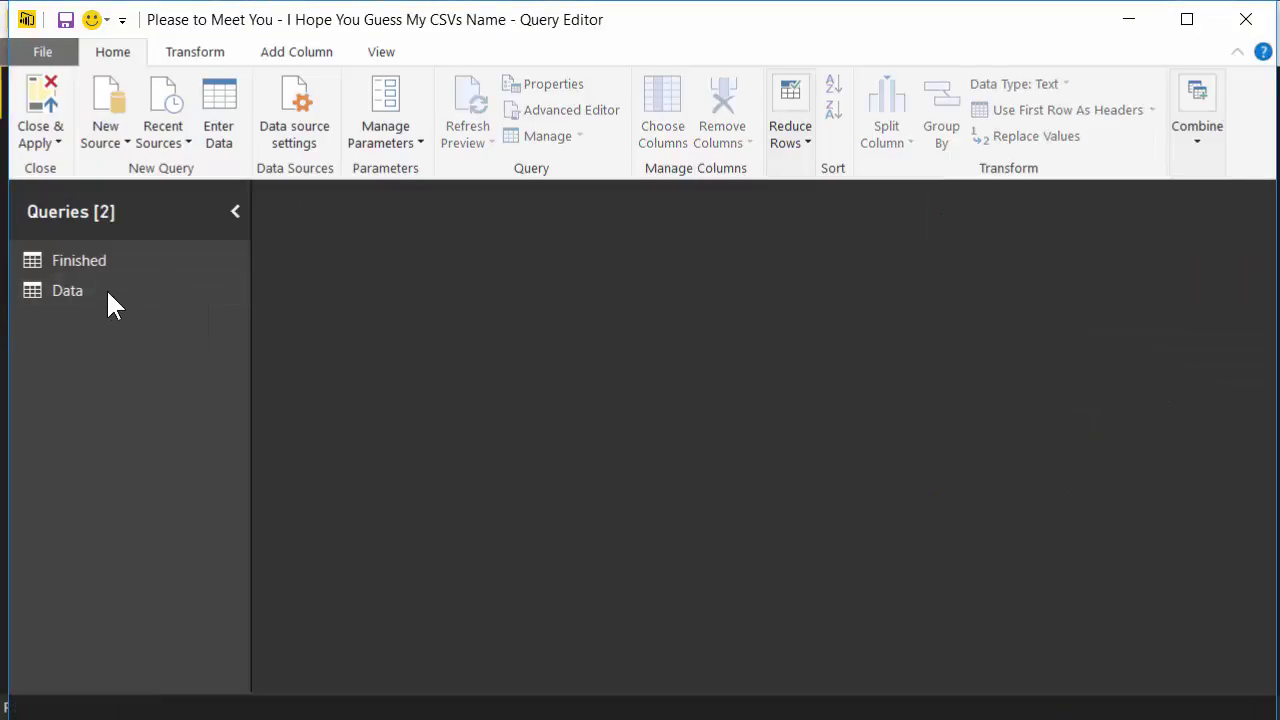